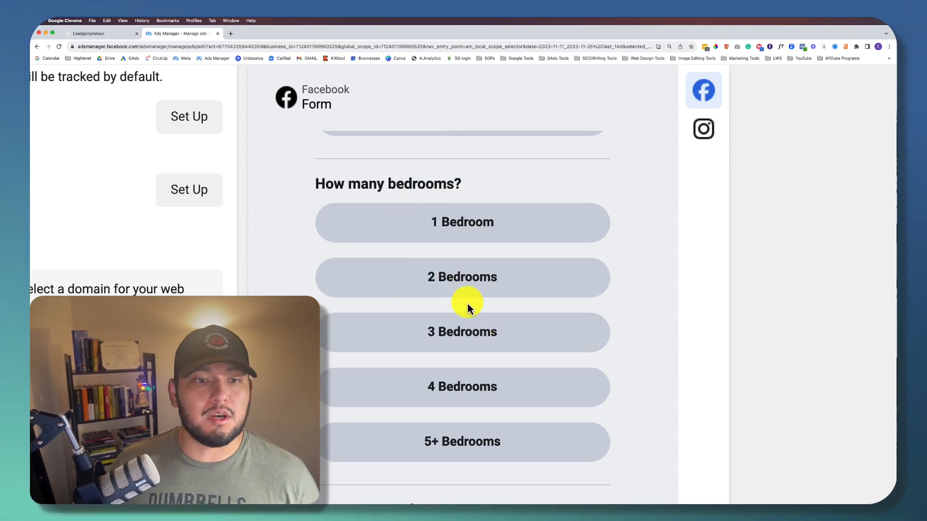
# - Review the bedroom, bathroom and house size questions in the Facebook lead form preview
pyautogui.scroll(-8, 467, 304)
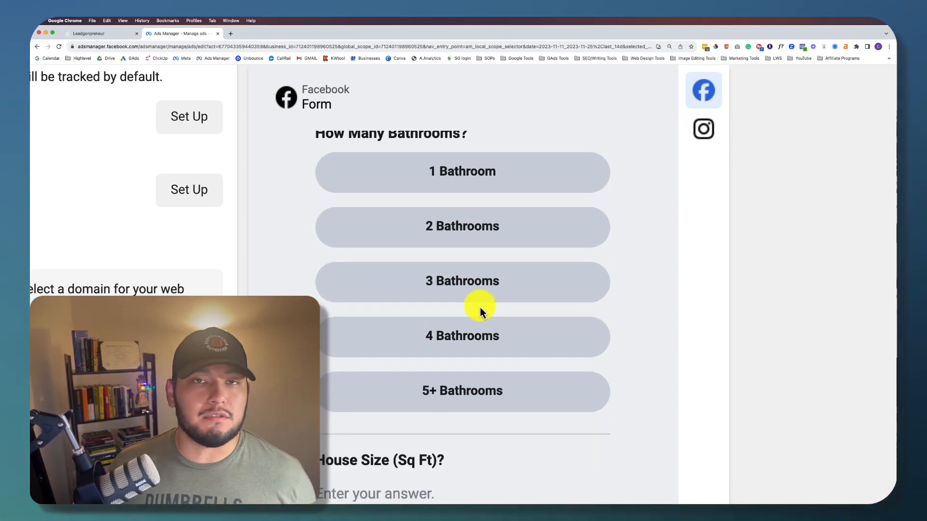
pyautogui.scroll(-1, 478, 348)
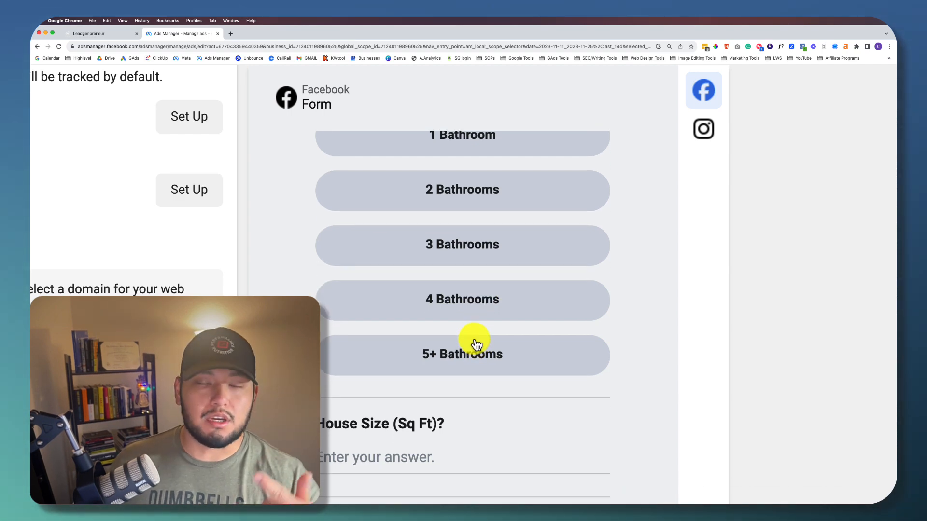
pyautogui.scroll(-5, 476, 328)
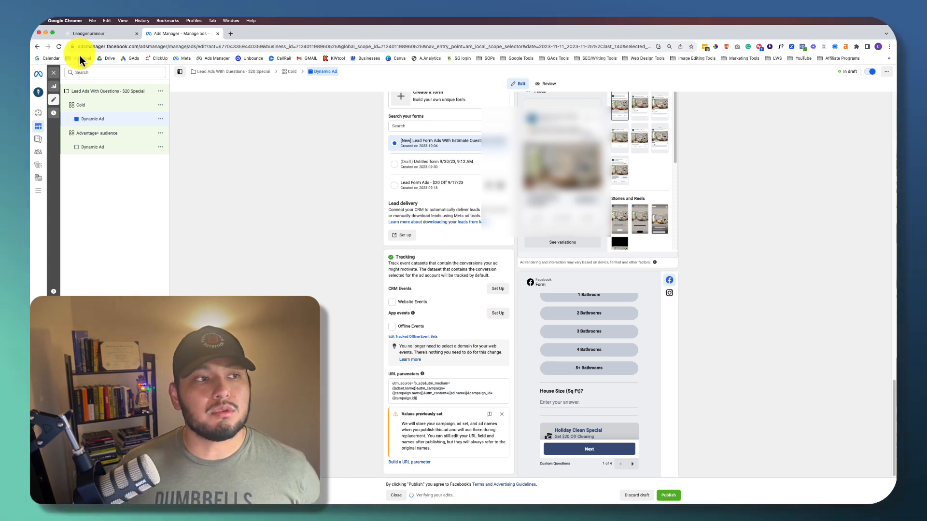
# - Switch to HighLevel and open the Facebook field mapping for the form "[New] Lead Form Ads With Estimate Questions 10/4/23"
pyautogui.click(108, 38)
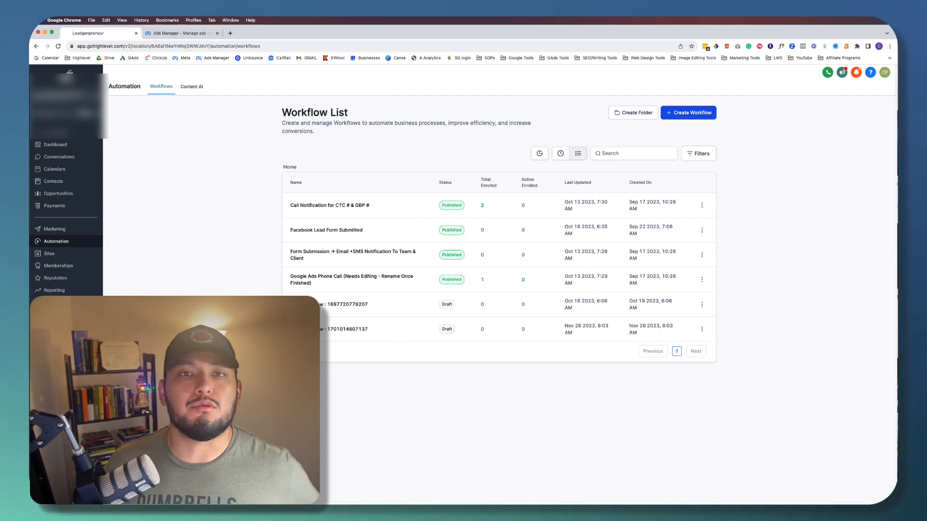
pyautogui.moveTo(270, 502)
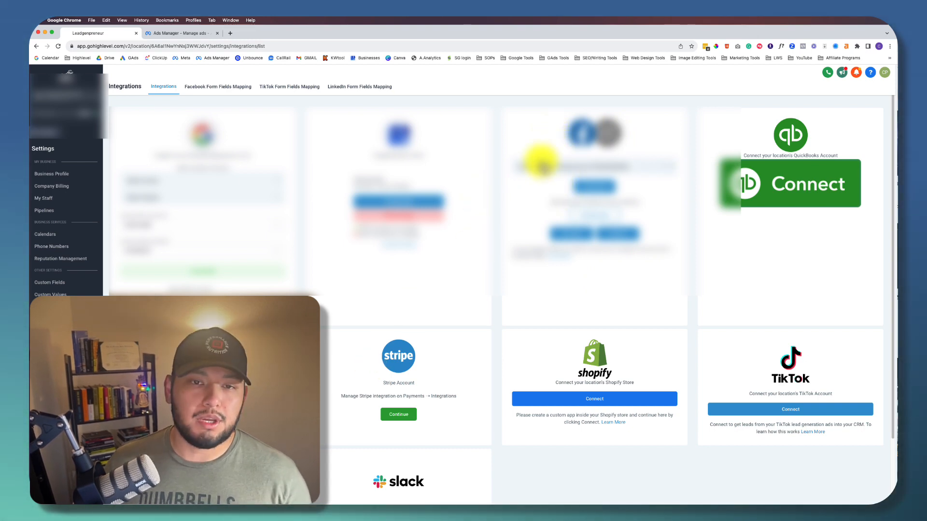
pyautogui.click(195, 91)
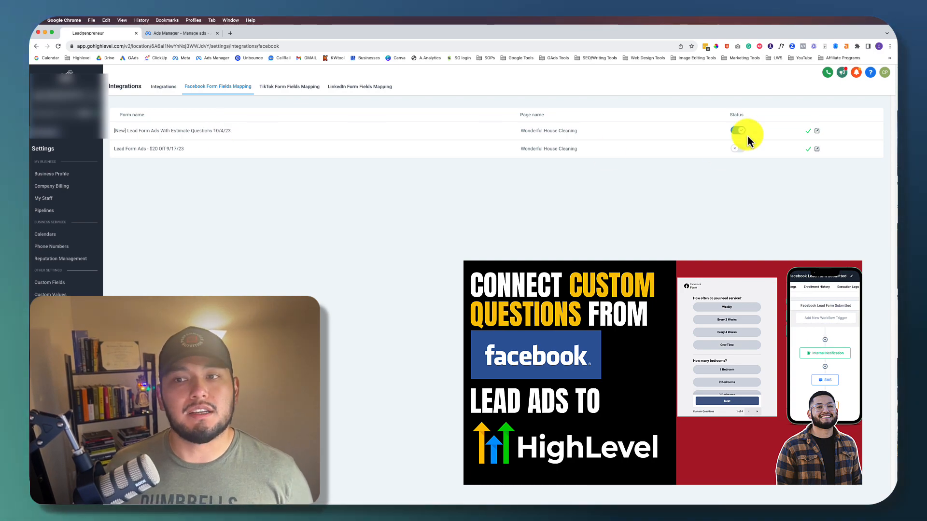
pyautogui.click(816, 132)
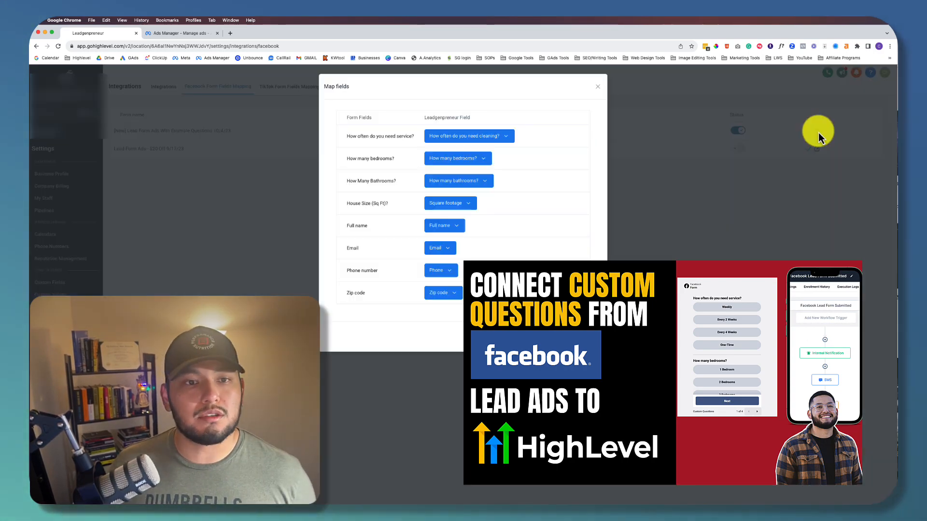
# - Review how the custom questions and contact fields are mapped, and close the mapping without changes
pyautogui.tripleClick(380, 131)
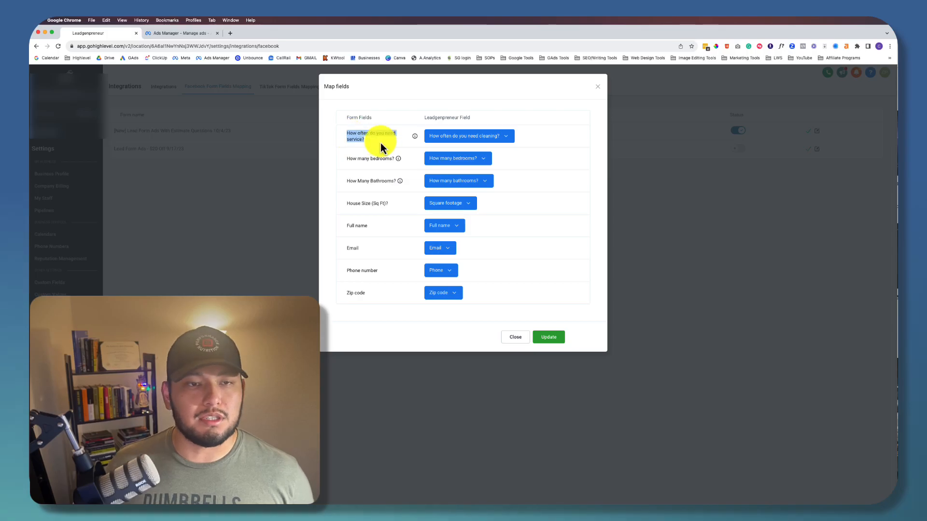
pyautogui.click(380, 143)
pyautogui.moveTo(373, 180); pyautogui.dragTo(527, 264)
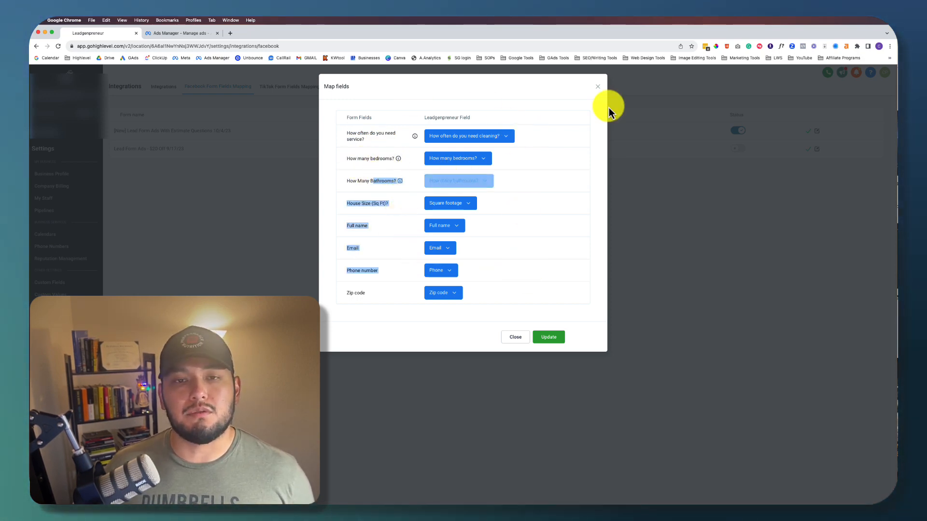
pyautogui.click(598, 88)
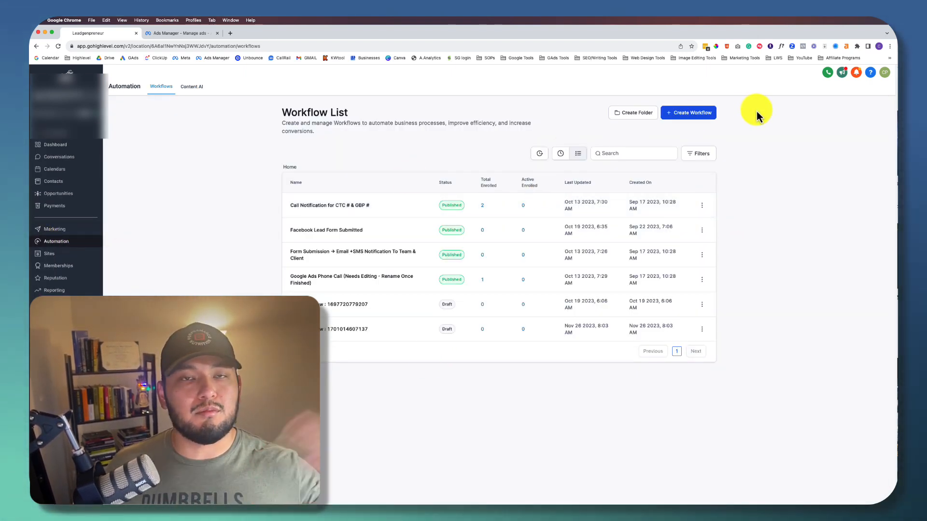
pyautogui.click(338, 331)
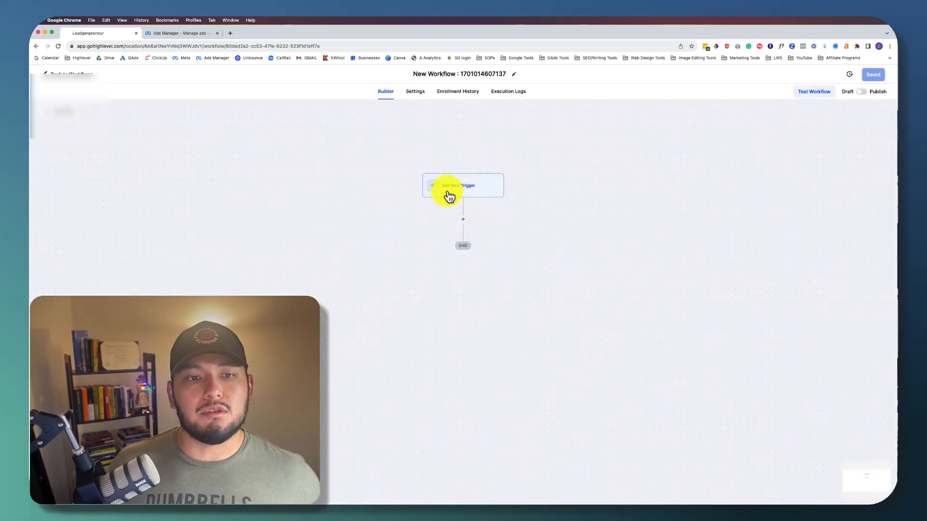
pyautogui.click(442, 192)
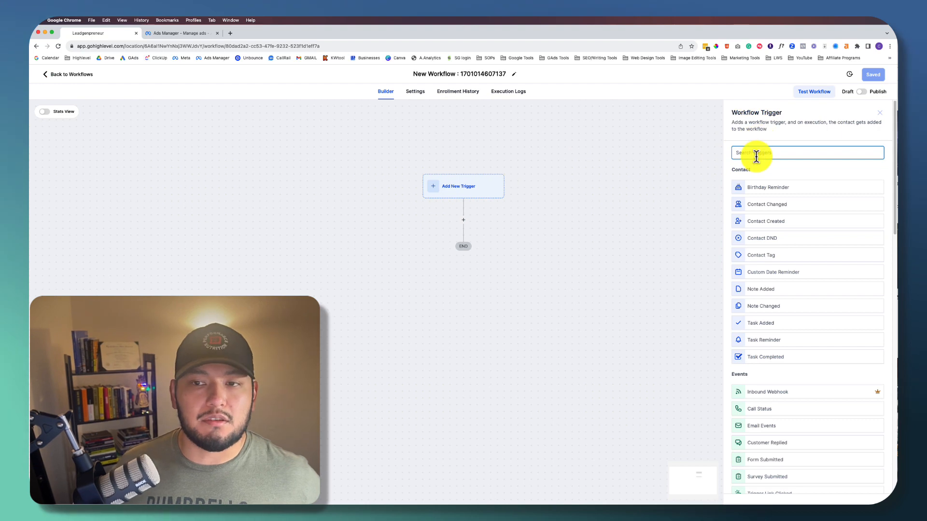
pyautogui.write('face')
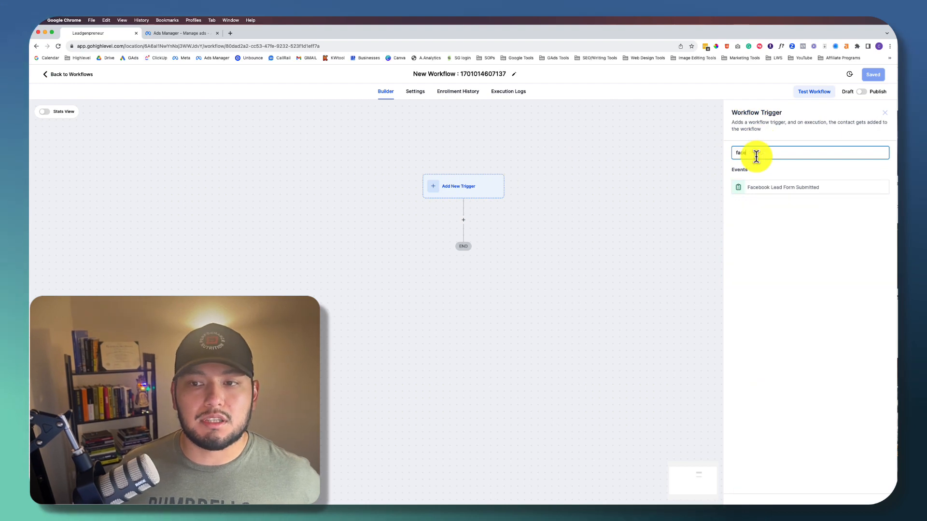
pyautogui.click(807, 192)
# - Filter the trigger by In Form "[New] Lead Form Ads With Estimate Questions 10/4/23", and save the trigger and the workflow
pyautogui.click(616, 216)
pyautogui.click(620, 226)
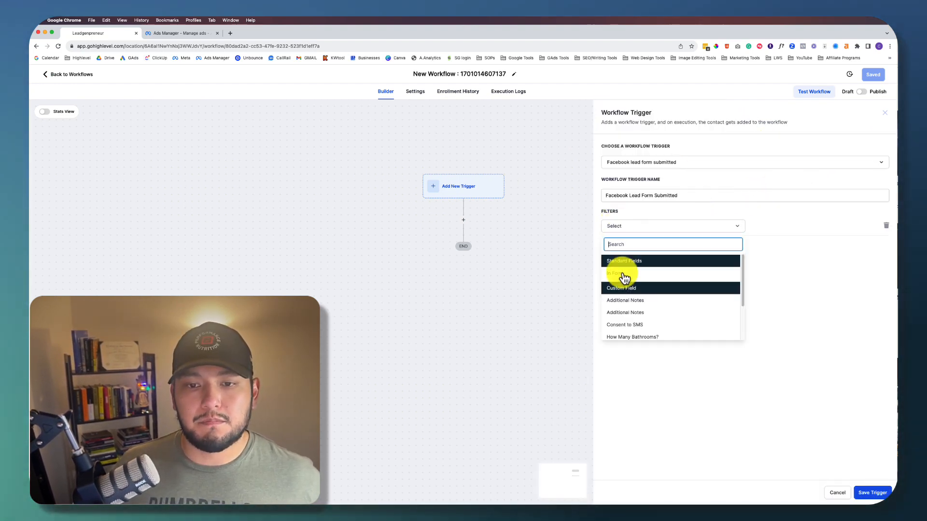
pyautogui.click(624, 278)
pyautogui.click(795, 227)
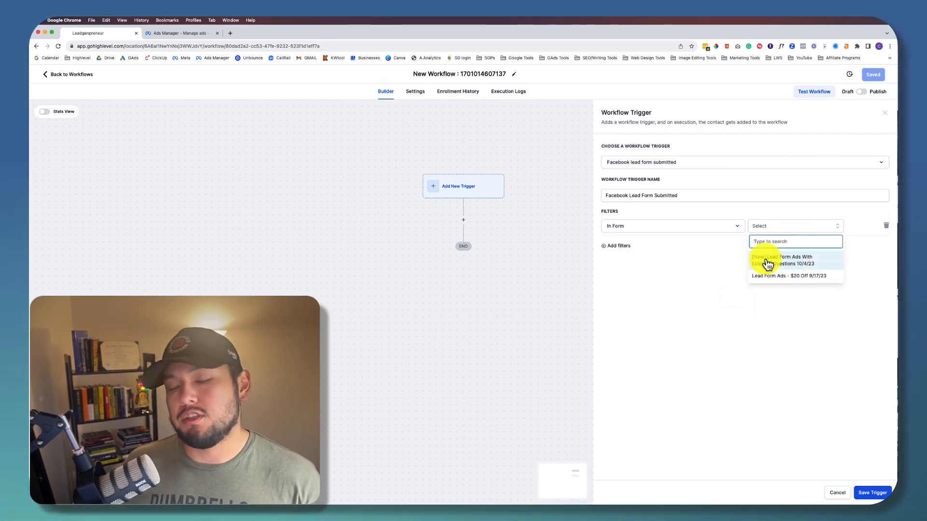
pyautogui.click(802, 264)
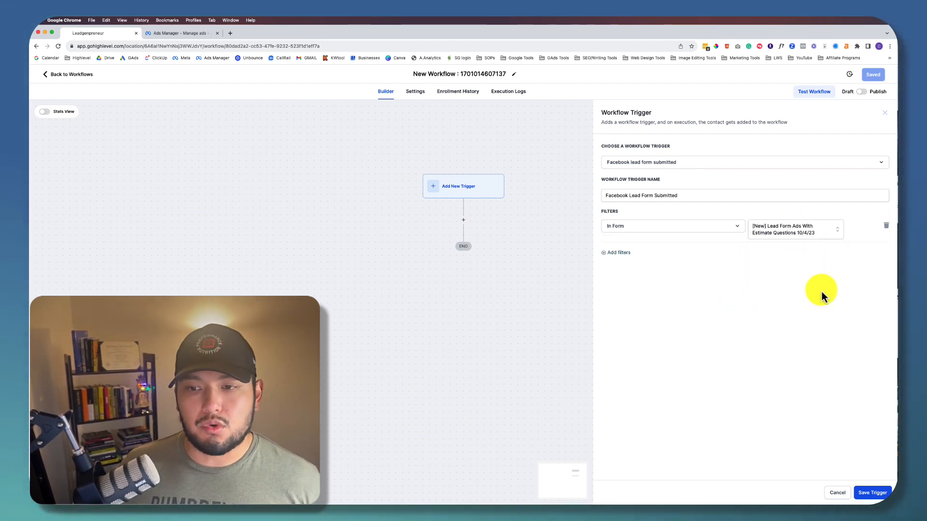
pyautogui.click(874, 492)
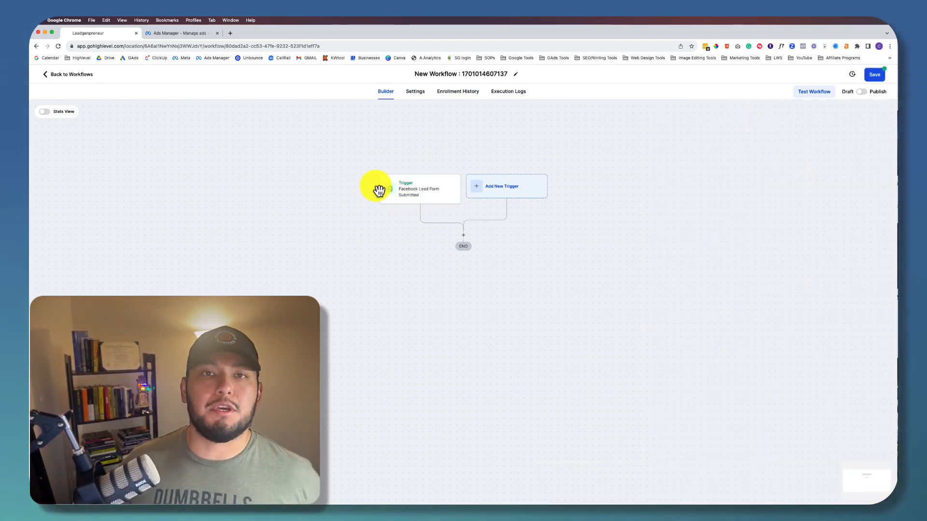
pyautogui.click(872, 74)
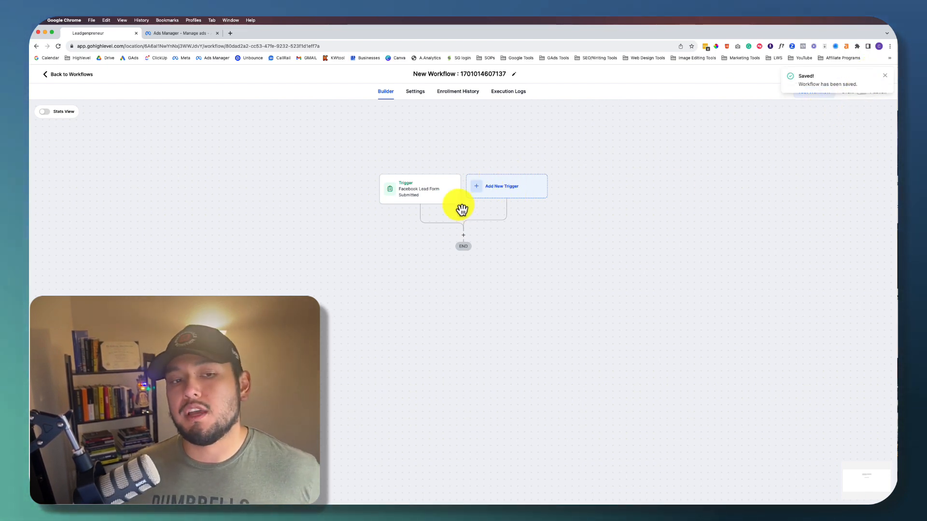
# - Check the saved Facebook lead form trigger's settings and close them
pyautogui.click(429, 199)
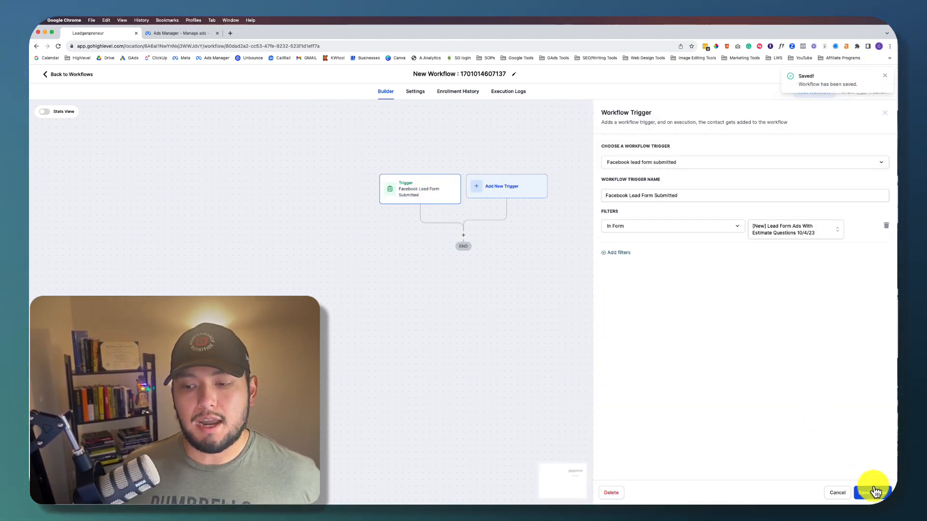
pyautogui.click(884, 76)
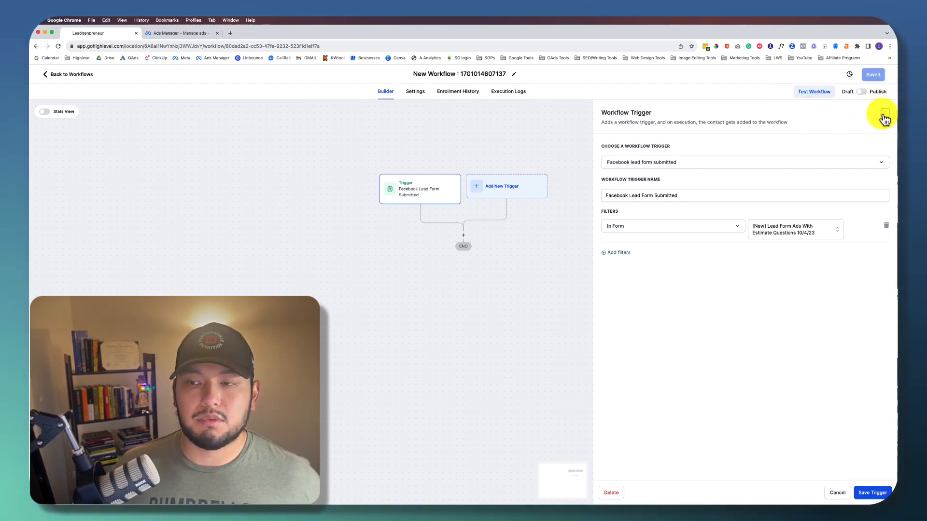
pyautogui.click(884, 114)
# - Add a Send Internal Notification action below the trigger and set its notification type to Email
pyautogui.click(463, 235)
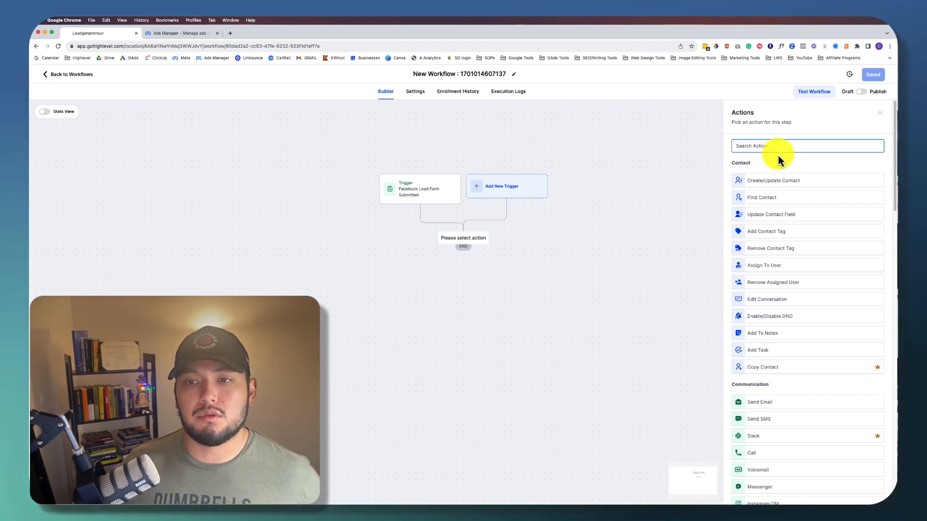
pyautogui.write('intern')
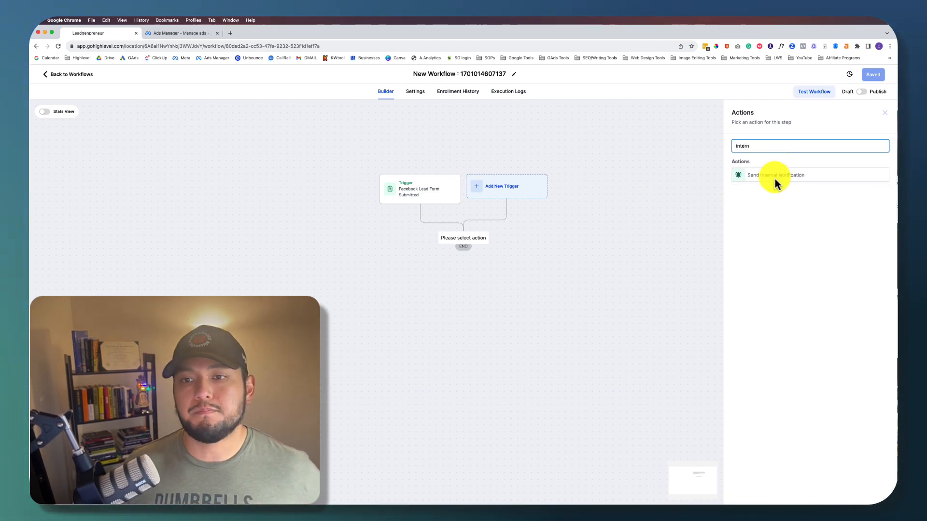
pyautogui.click(775, 177)
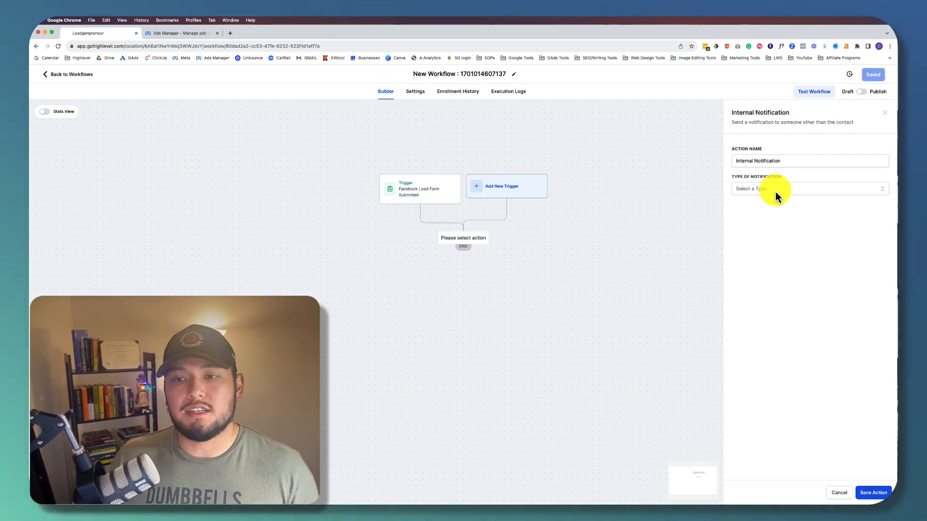
pyautogui.click(775, 191)
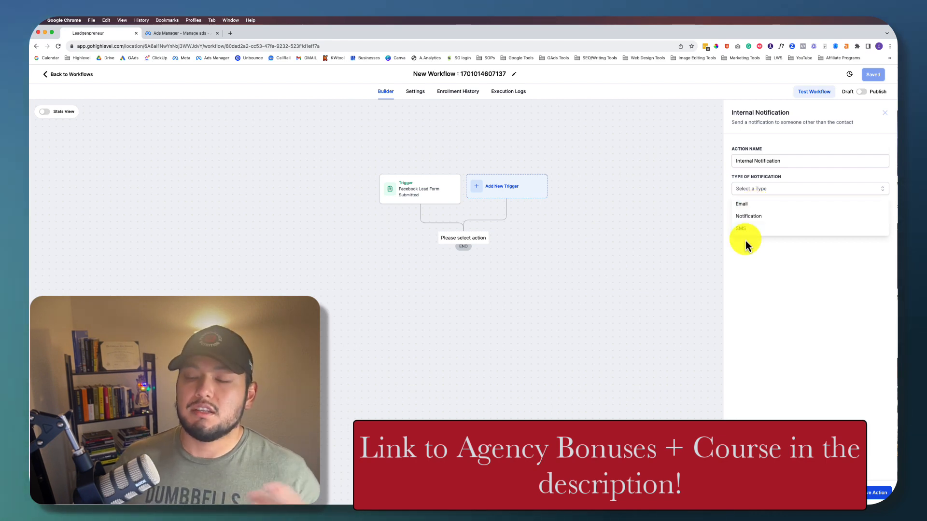
pyautogui.click(758, 204)
pyautogui.click(760, 204)
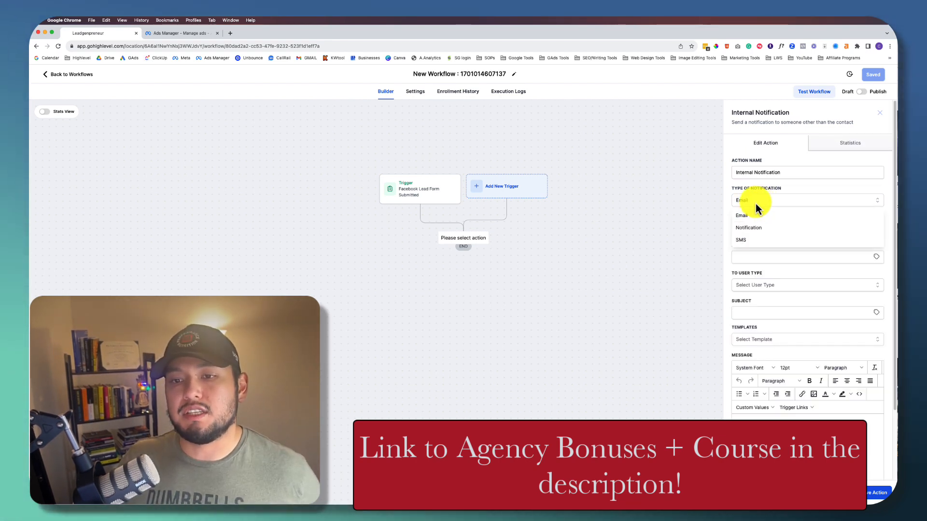
pyautogui.click(762, 217)
# - Set the notification's sender name to "Your Agency Name" and fill in the agency's sender e-mail
pyautogui.click(767, 231)
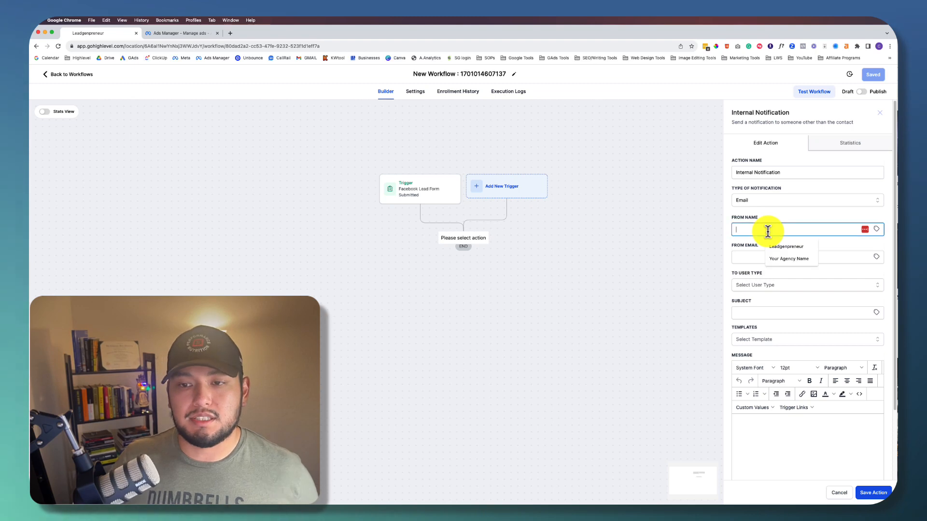
pyautogui.click(769, 247)
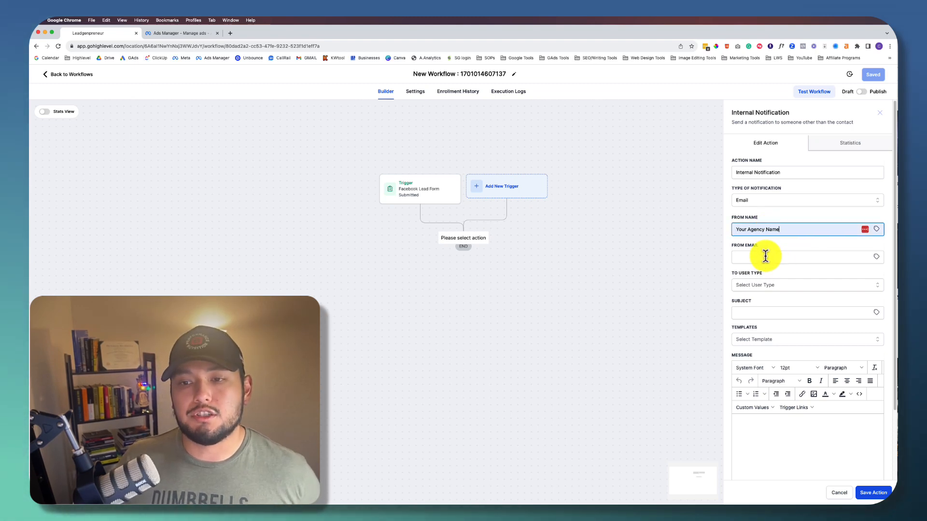
pyautogui.click(766, 256)
pyautogui.click(786, 290)
# - Set the recipient type to Custom Email and send to {{ custom_values.client_email }} plus the agency's e-mail
pyautogui.click(769, 284)
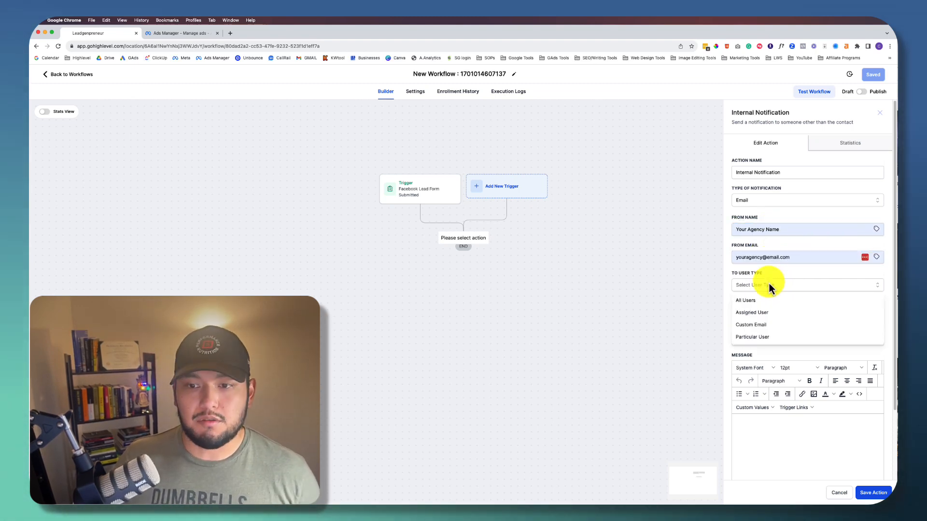
pyautogui.click(757, 324)
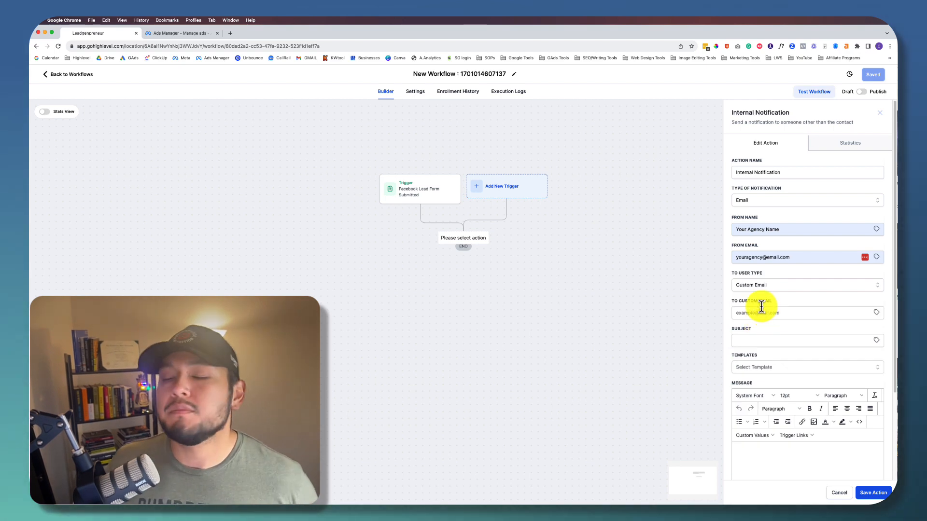
pyautogui.click(761, 312)
pyautogui.click(799, 336)
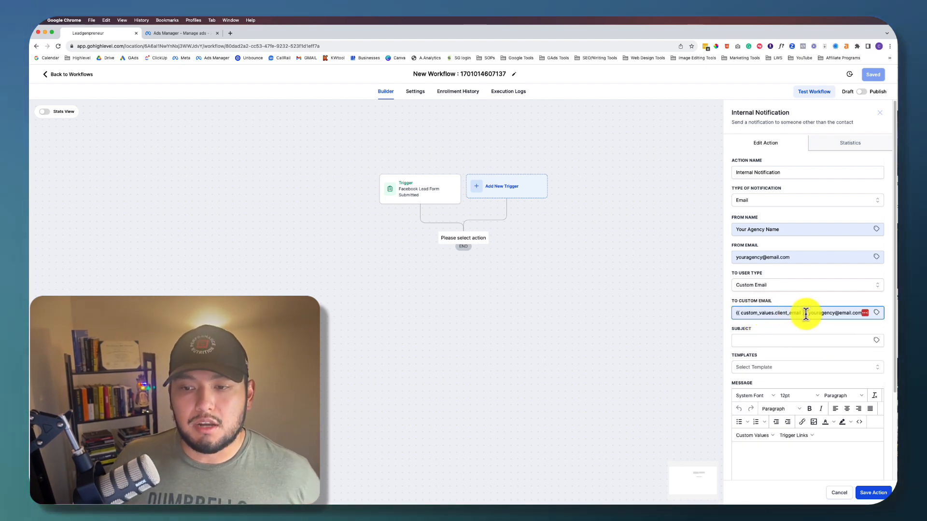
pyautogui.moveTo(806, 313); pyautogui.dragTo(730, 316)
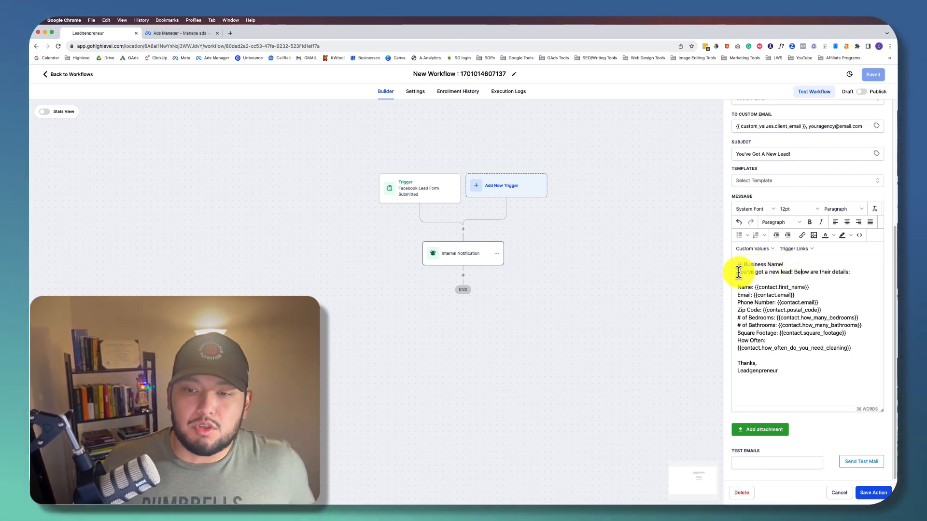
# - Review the notification message's intro, the contact and cleaning-detail placeholders, and the sign-off
pyautogui.moveTo(736, 271); pyautogui.dragTo(842, 272)
pyautogui.click(848, 272)
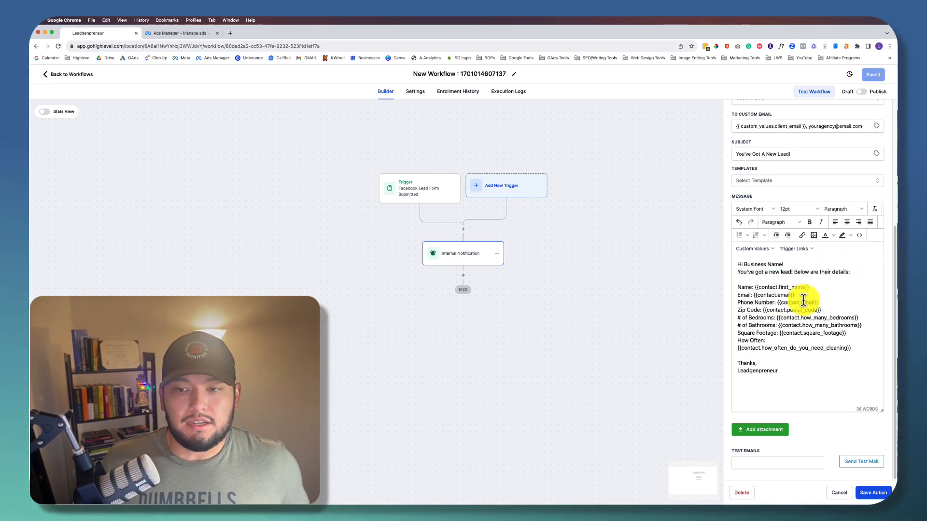
pyautogui.press('super+equal')
pyautogui.press('super+equal')
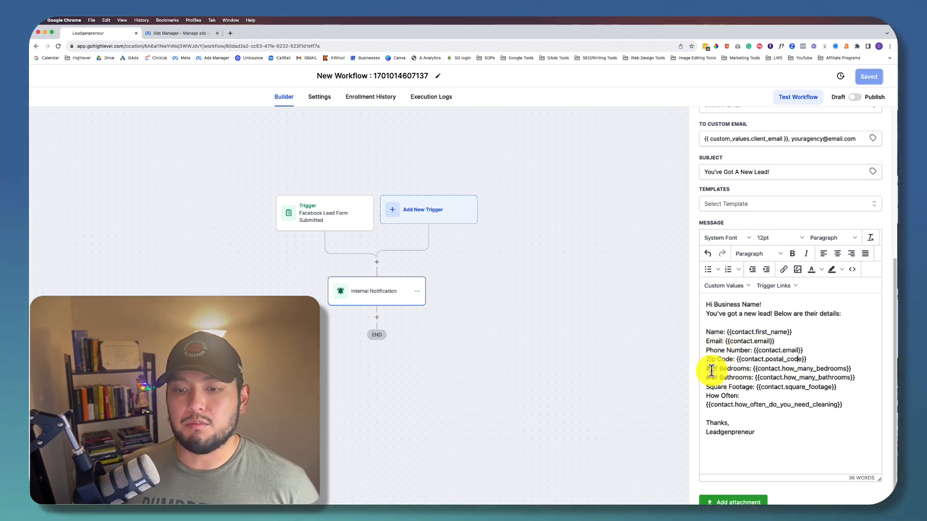
pyautogui.moveTo(711, 371); pyautogui.dragTo(751, 378)
pyautogui.click(749, 388)
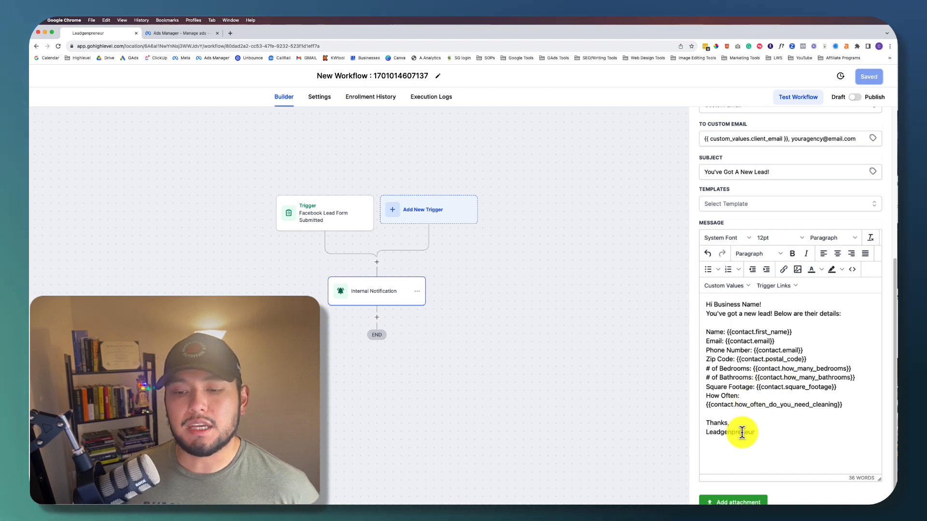
pyautogui.moveTo(755, 432); pyautogui.dragTo(713, 431)
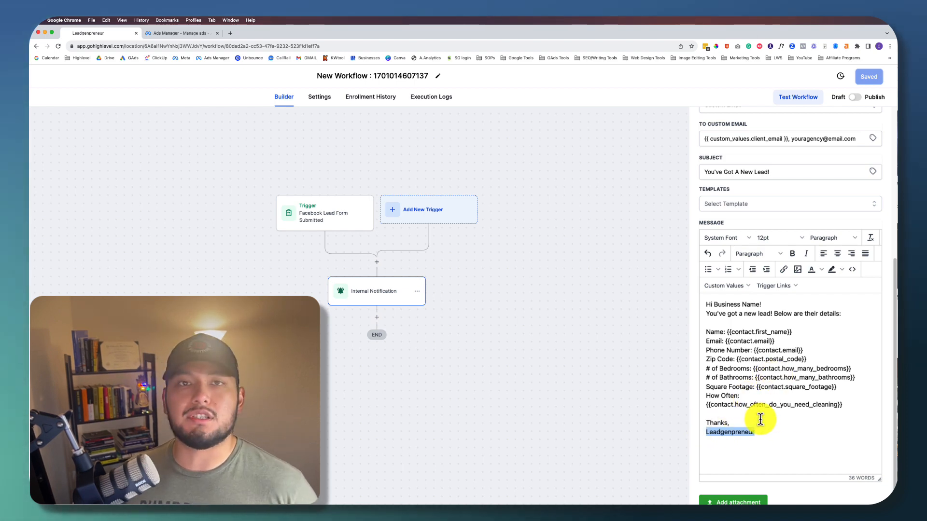
# - Save the internal notification action
pyautogui.press('super+minus')
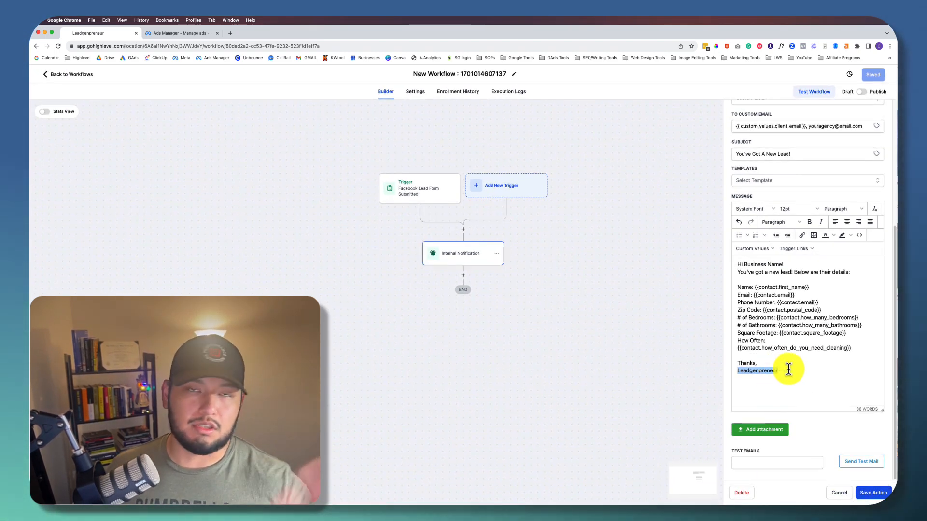
pyautogui.click(829, 367)
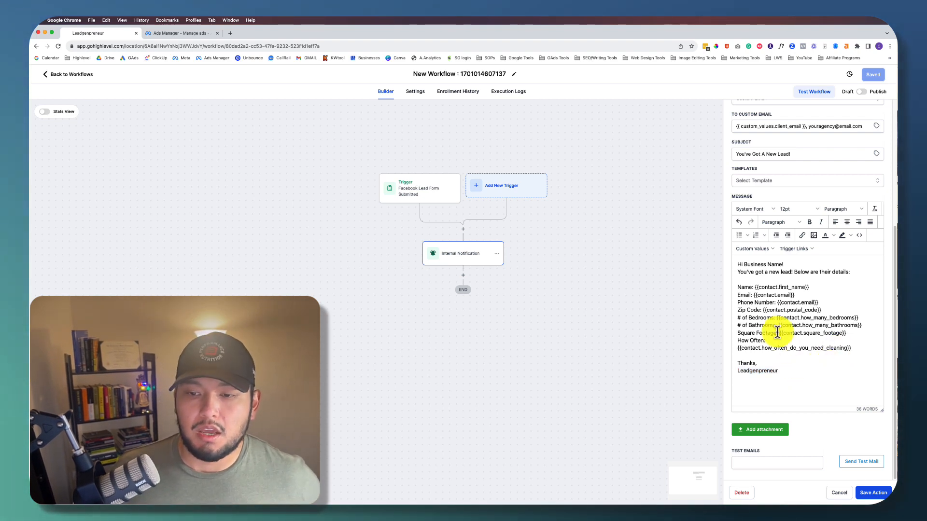
pyautogui.click(873, 493)
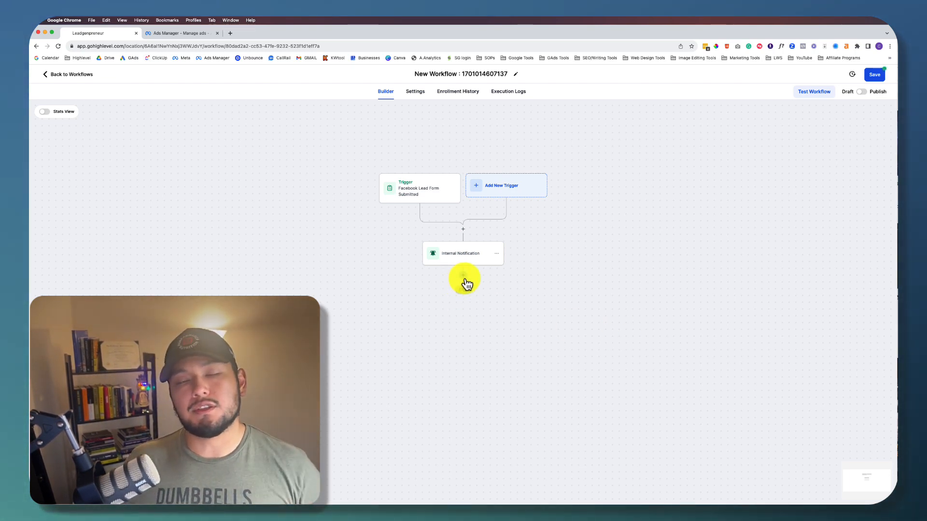
# - Add a Send Email action below the internal notification, with sender name "Your Agency Name" and the agency's sender e-mail
pyautogui.click(464, 278)
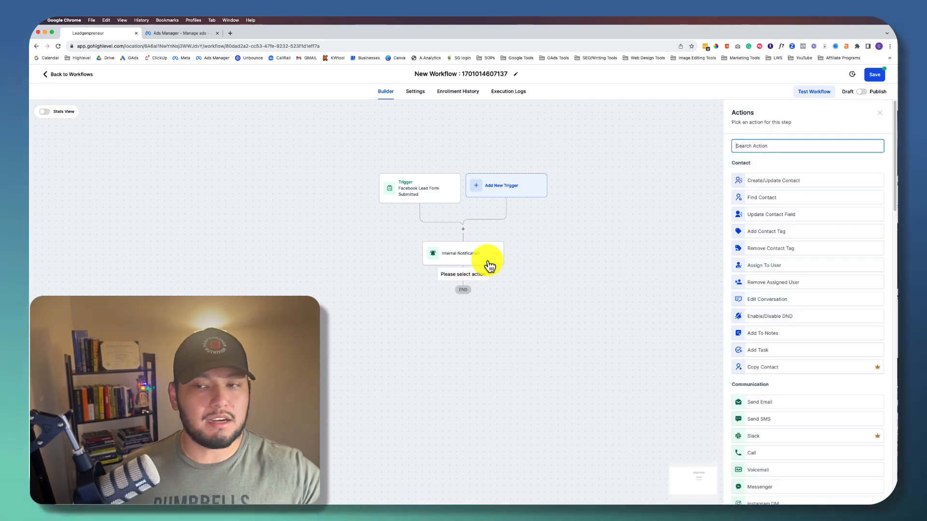
pyautogui.click(769, 407)
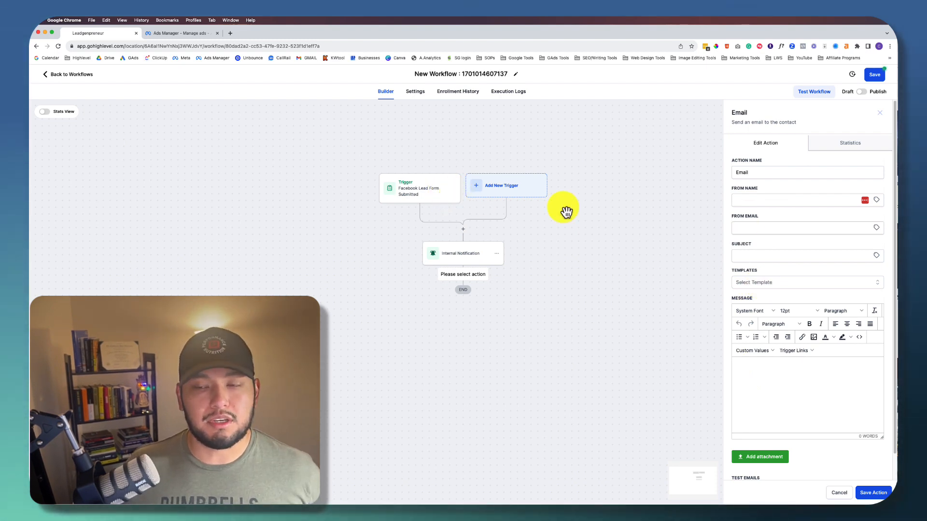
pyautogui.click(779, 200)
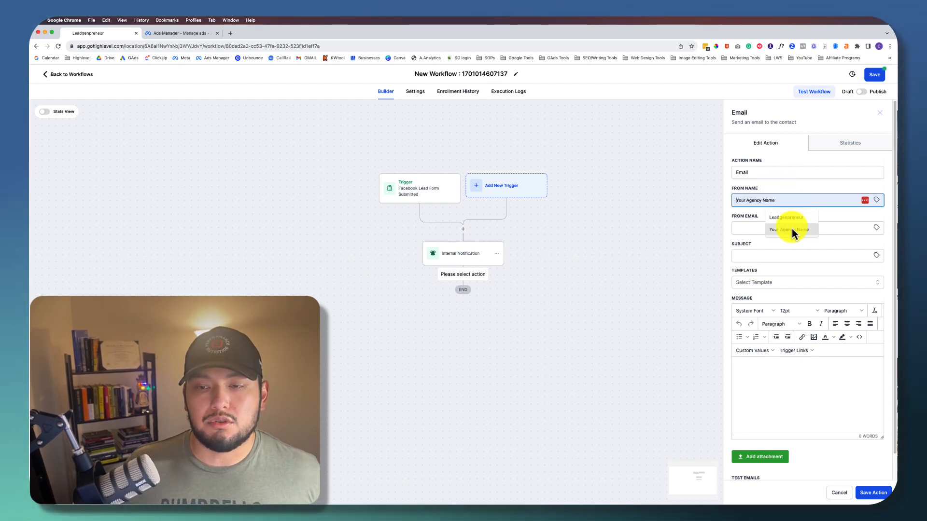
pyautogui.click(791, 229)
pyautogui.click(789, 229)
pyautogui.click(786, 246)
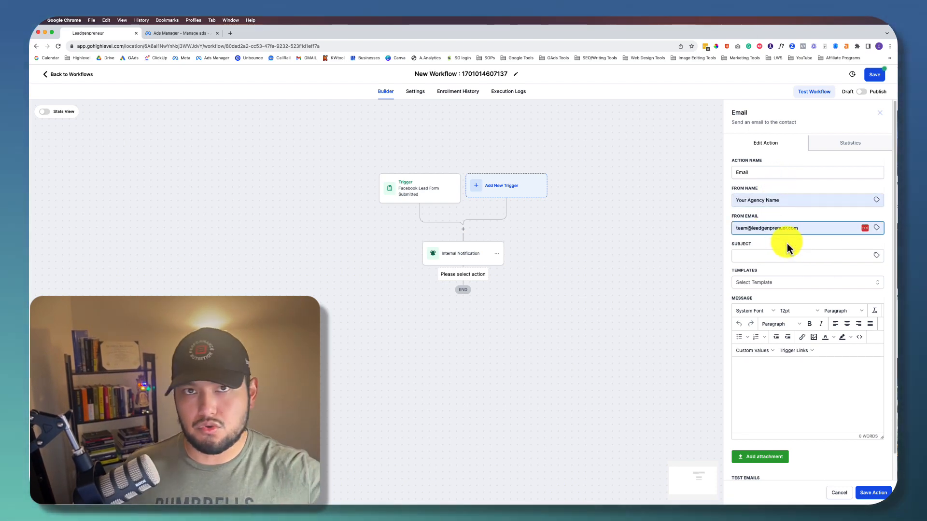
# - Set the email's subject to "About Your Quote Requet [Business Name]" and add a message asking the lead to confirm their cleaning details
pyautogui.click(766, 258)
pyautogui.click(780, 276)
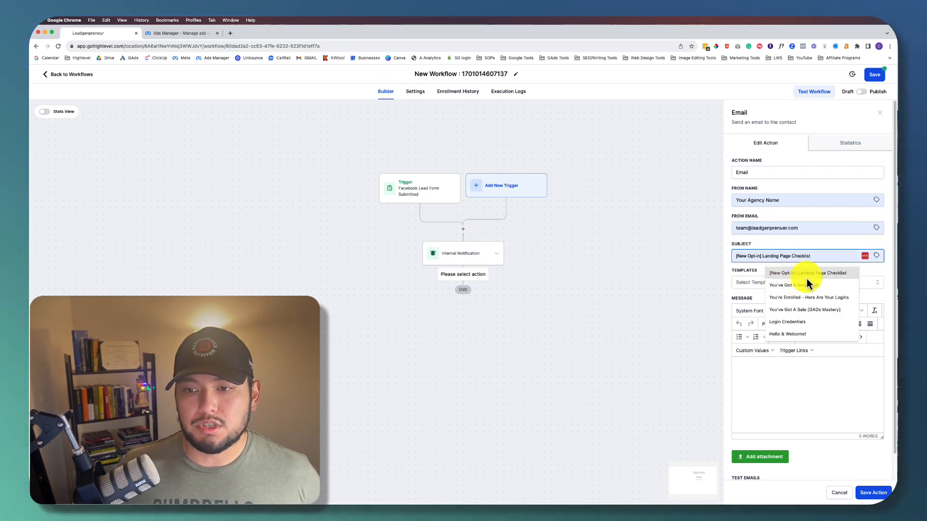
pyautogui.write('About Your Quote Requet [Business Name')
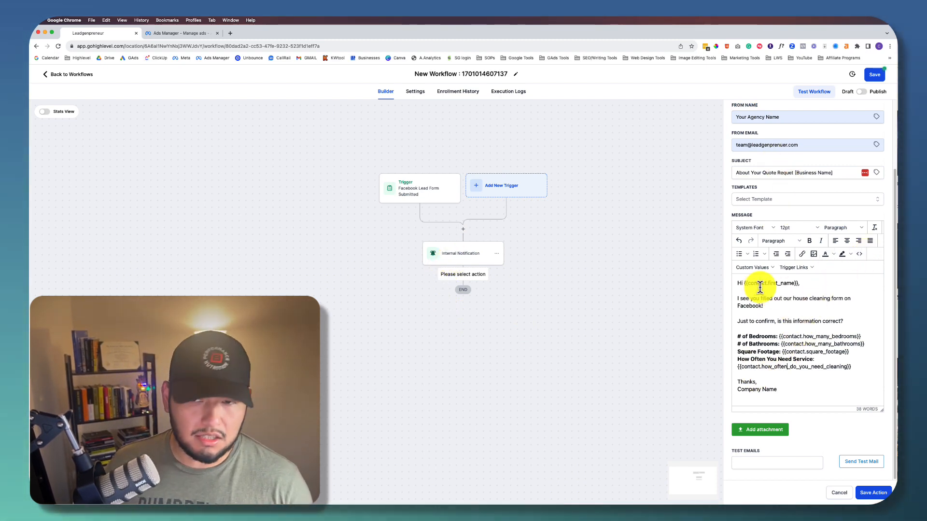
# - Review the lead email's Facebook form intro, the cleaning-detail placeholders and the sign-off
pyautogui.moveTo(783, 305); pyautogui.dragTo(740, 298)
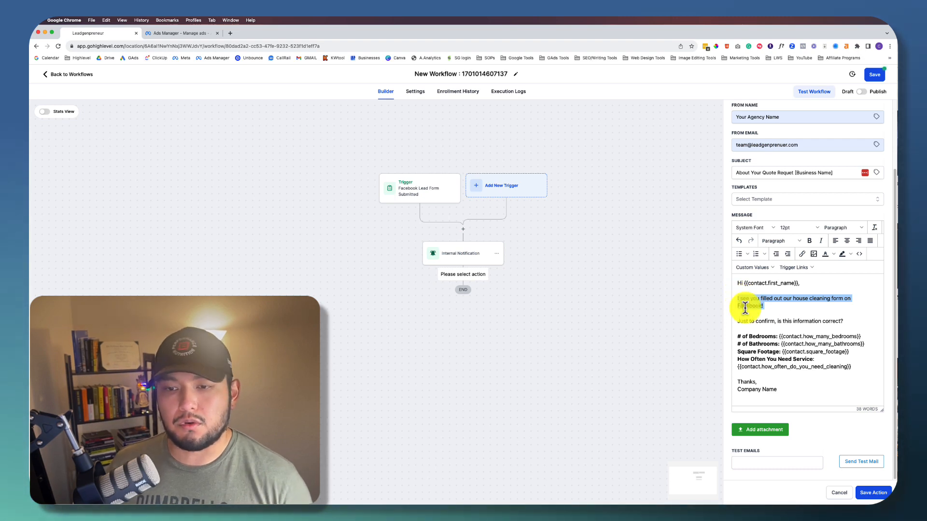
pyautogui.click(819, 321)
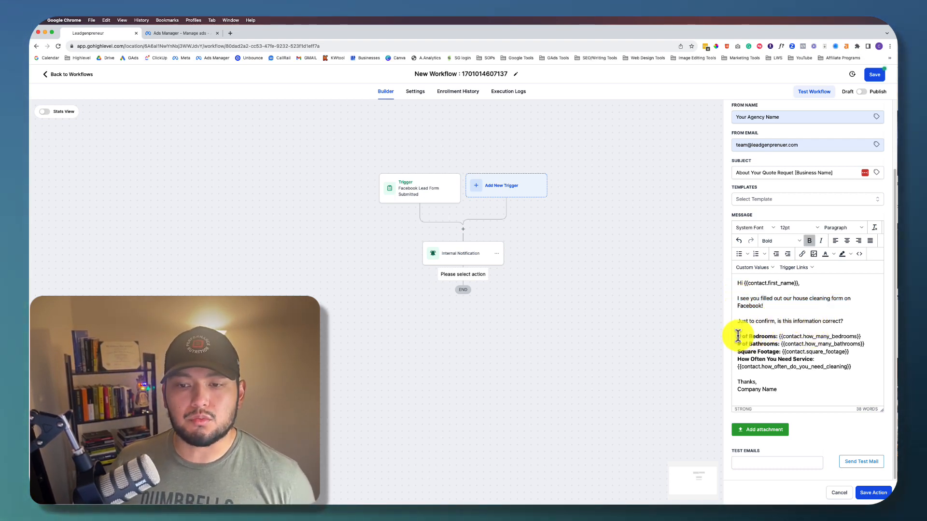
pyautogui.moveTo(738, 337); pyautogui.dragTo(864, 365)
pyautogui.scroll(2, 865, 365)
pyautogui.hscroll(1, 811, 394)
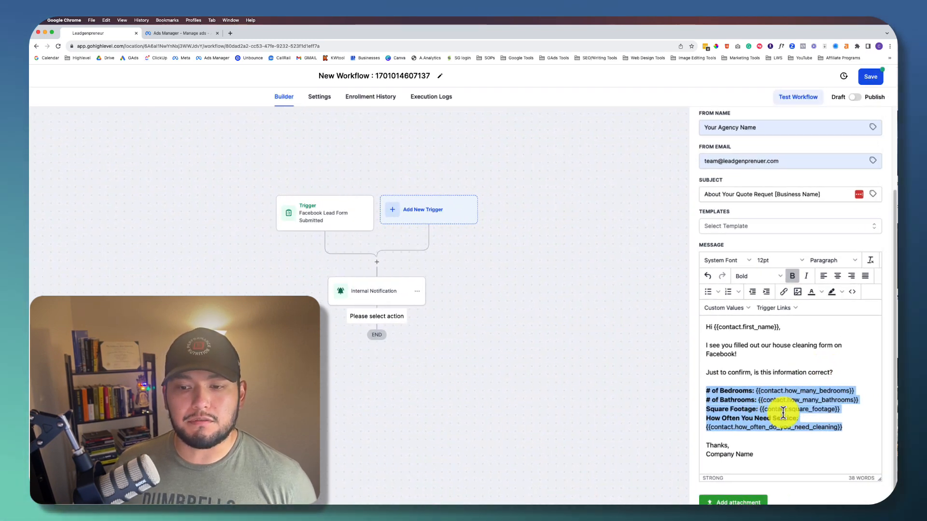
pyautogui.scroll(-2, 773, 411)
pyautogui.click(734, 311)
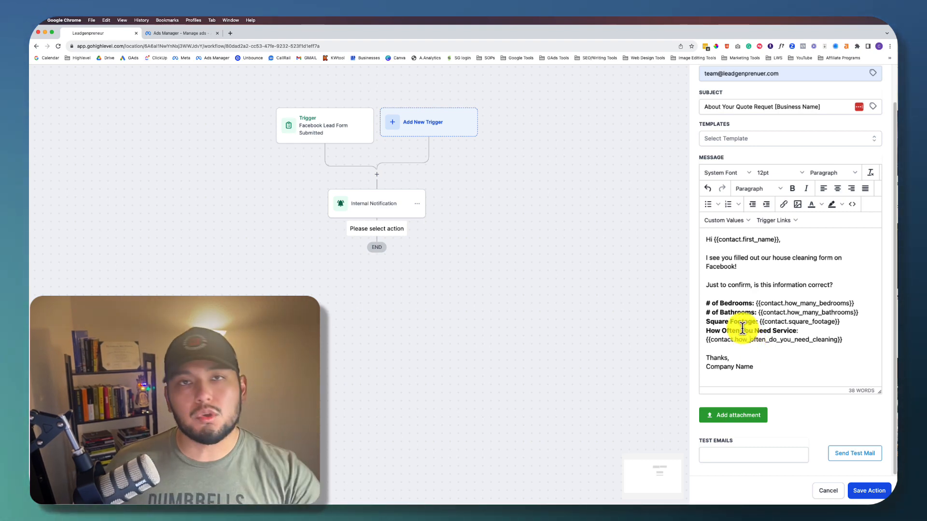
pyautogui.moveTo(771, 365); pyautogui.dragTo(709, 356)
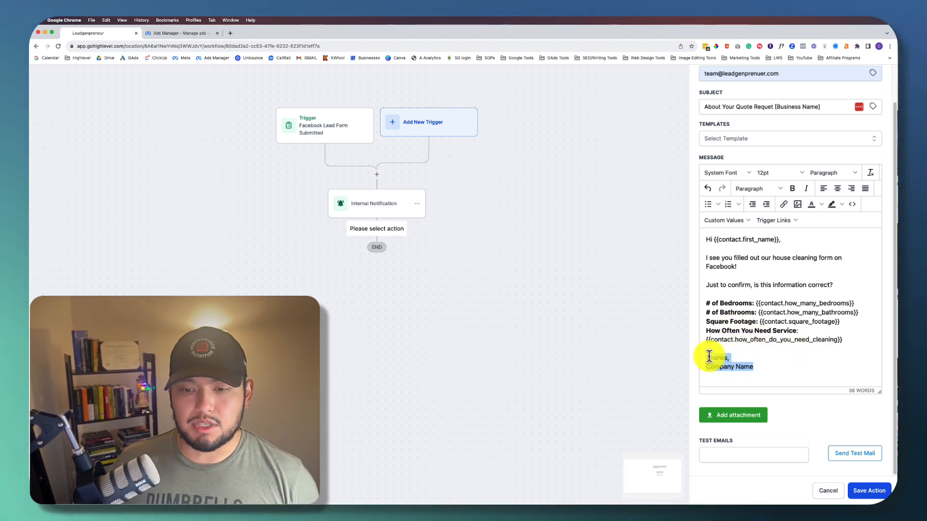
pyautogui.click(809, 352)
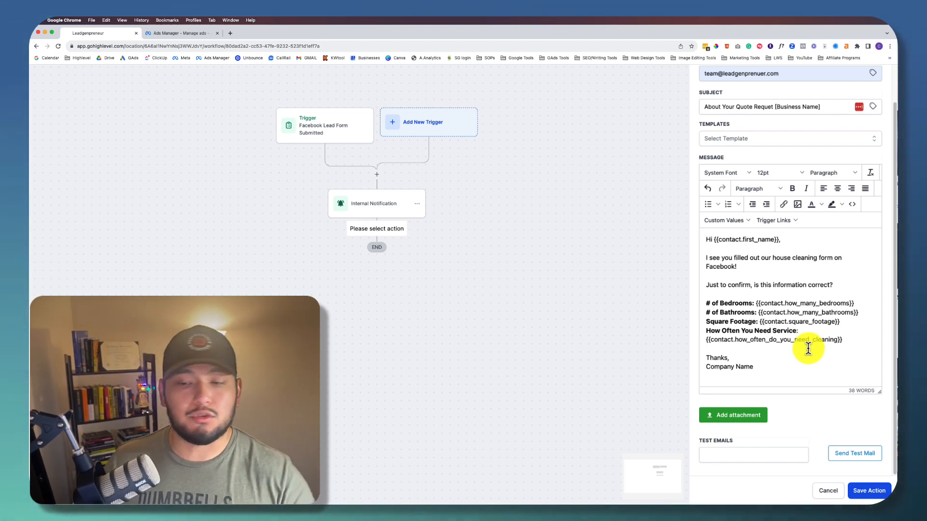
# - Copy the whole email message text and save the email action
pyautogui.moveTo(813, 366); pyautogui.dragTo(705, 241)
pyautogui.press('super+c')
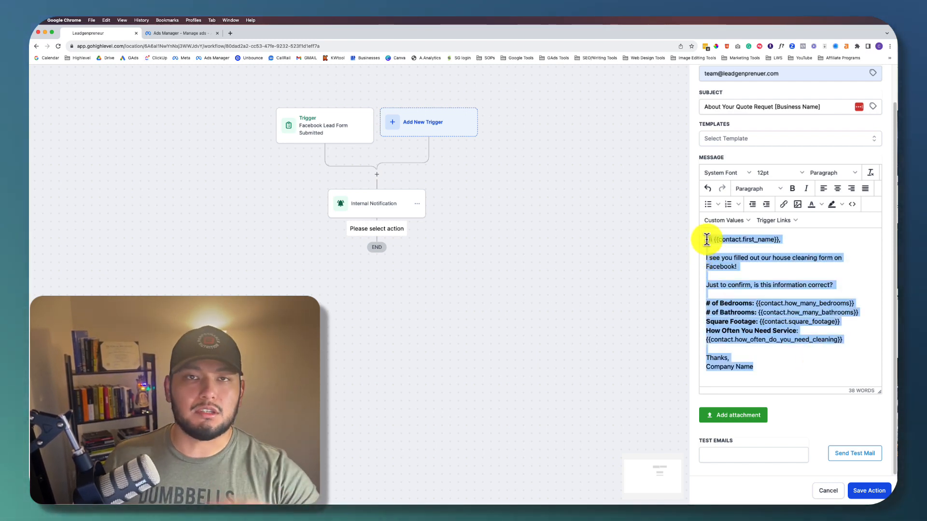
pyautogui.moveTo(706, 322); pyautogui.dragTo(730, 327)
pyautogui.click(866, 492)
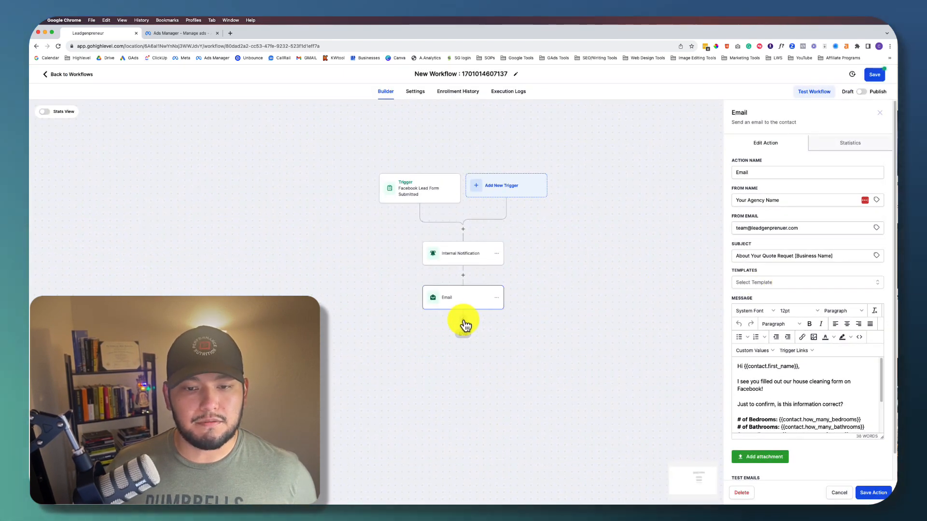
pyautogui.click(871, 492)
# - Add a Send SMS action below the email and paste the copied email text as its message
pyautogui.click(463, 319)
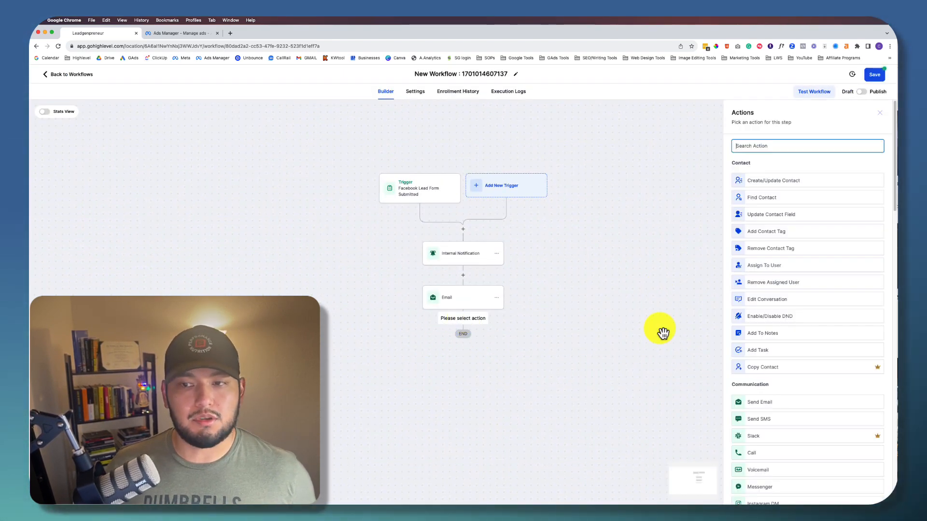
pyautogui.click(768, 419)
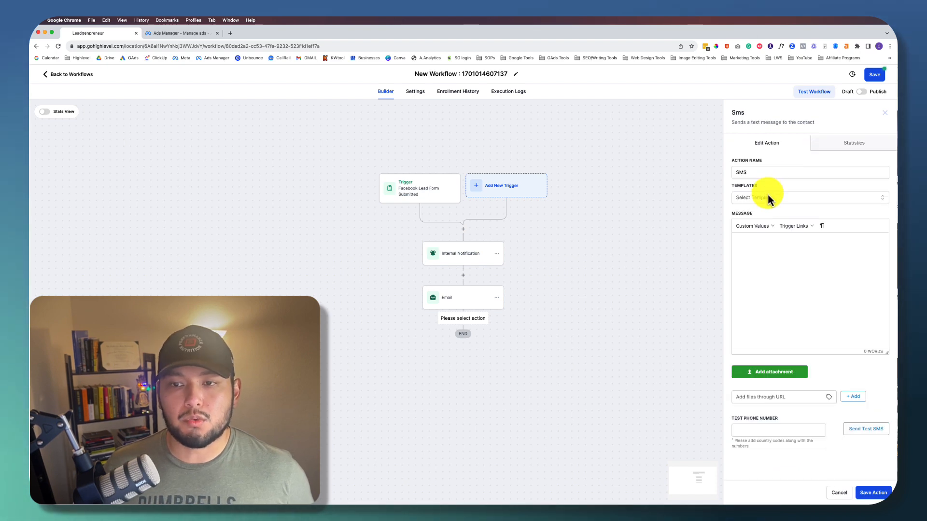
pyautogui.click(817, 259)
pyautogui.press('super+v')
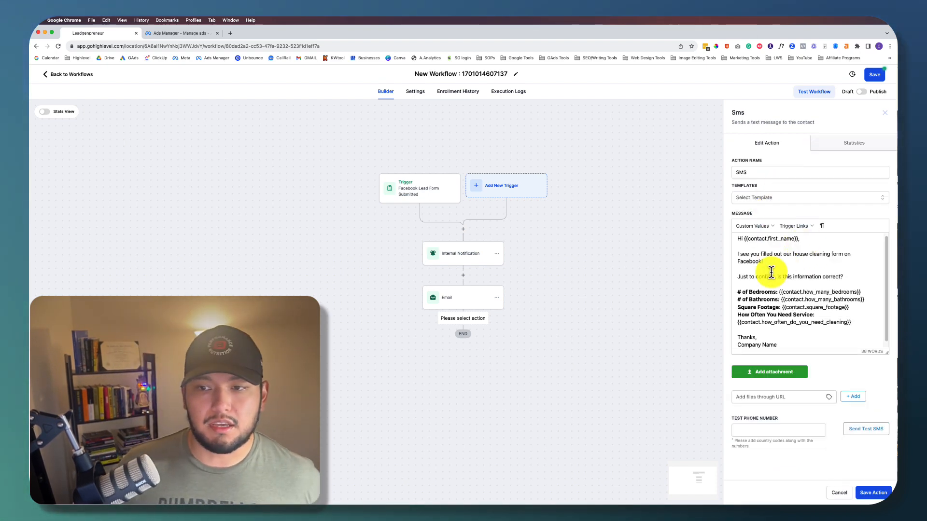
# - Replace the SMS confirmation question and cleaning details with "Is now a good time to call about your estimate?" and remove the company name
pyautogui.moveTo(747, 238); pyautogui.dragTo(801, 239)
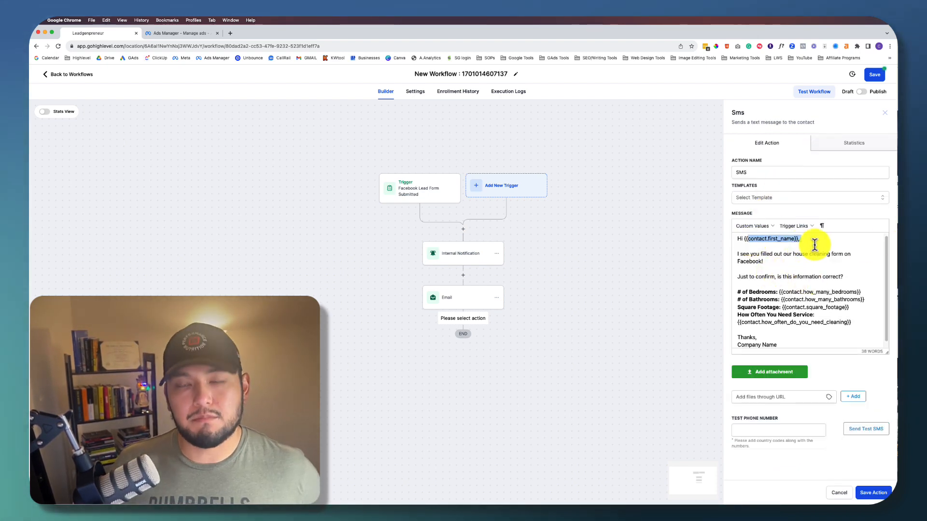
pyautogui.click(791, 270)
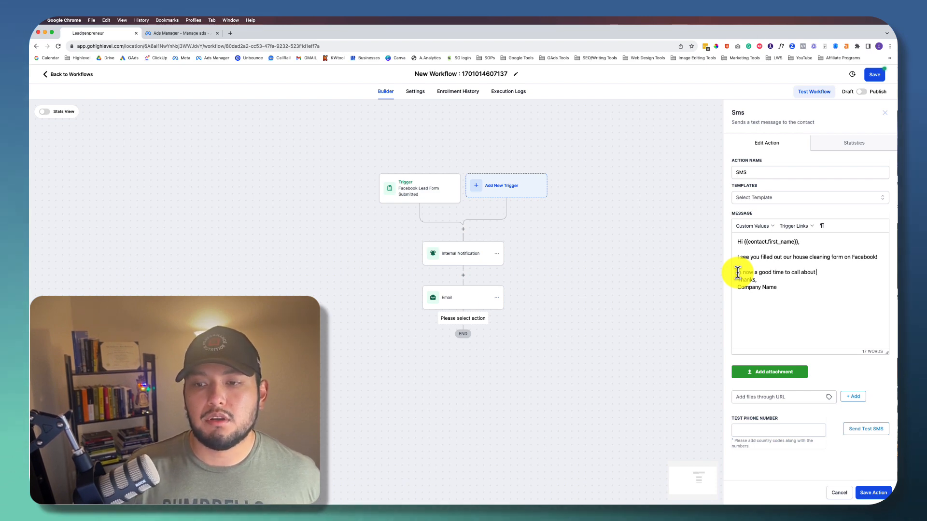
pyautogui.write('your estimate?')
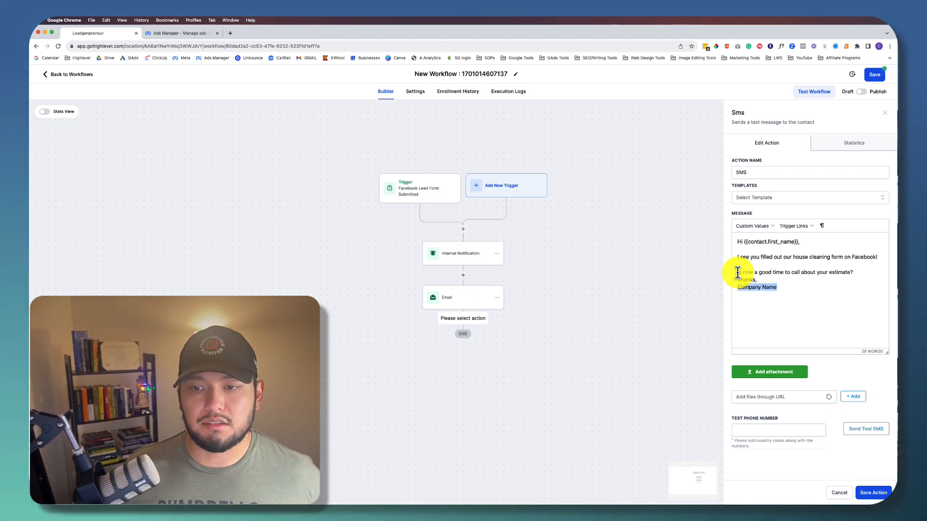
pyautogui.press('BackSpace')
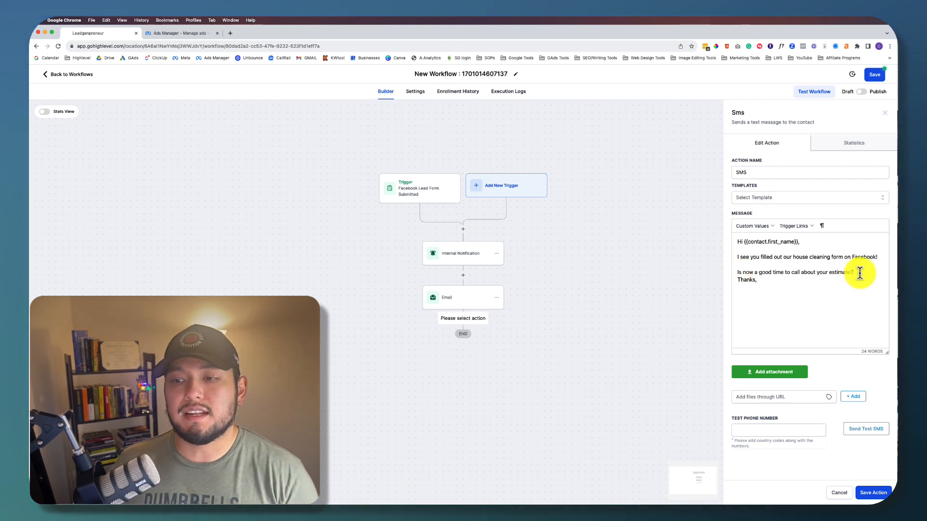
pyautogui.press('Return')
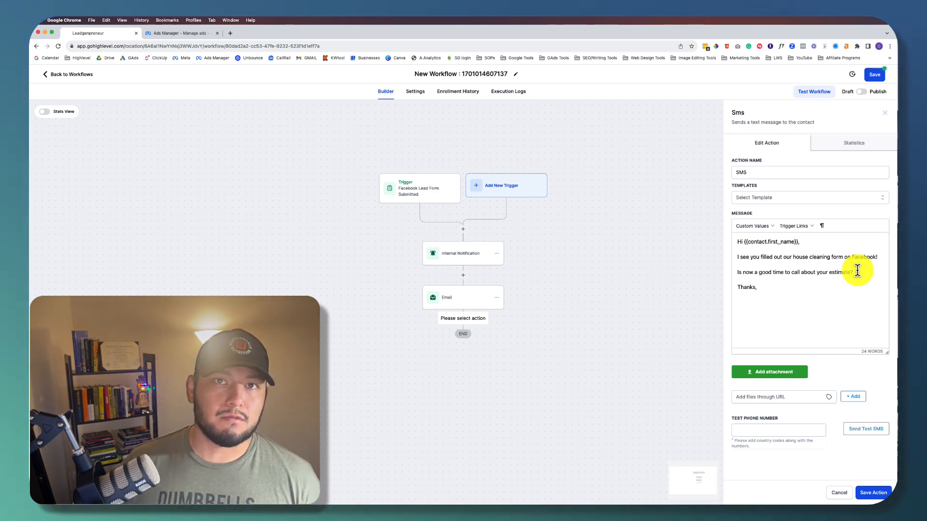
# - Save the SMS action and the whole workflow
pyautogui.click(872, 492)
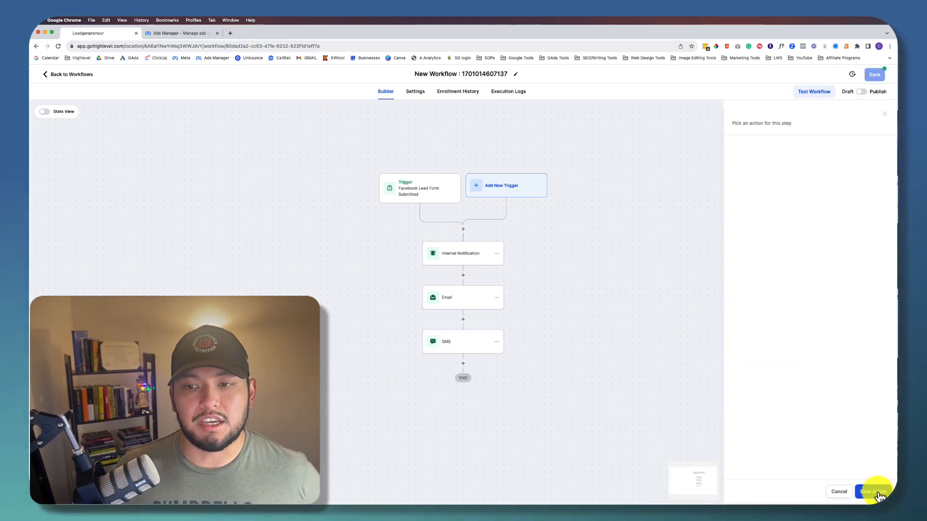
pyautogui.click(875, 492)
pyautogui.click(873, 75)
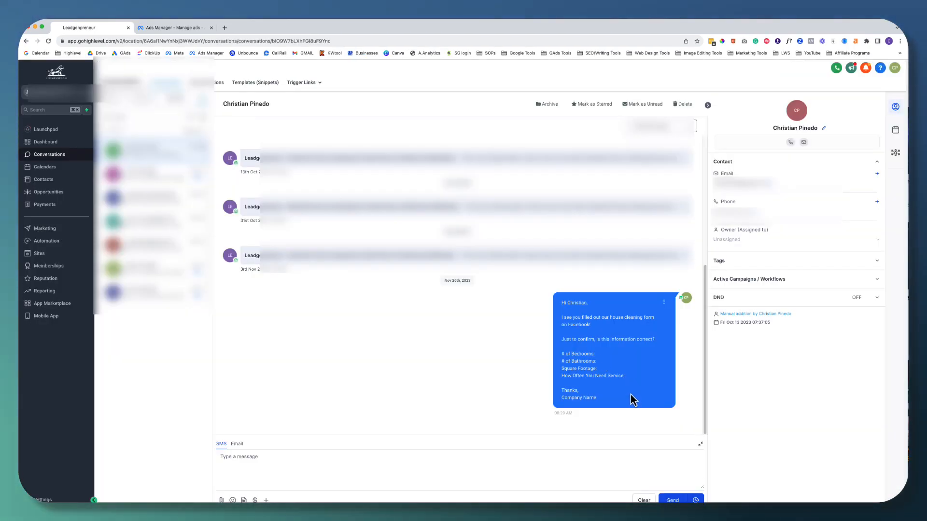
# - Examine the automated text message sent to the lead in the contact's conversation
pyautogui.moveTo(616, 378); pyautogui.dragTo(561, 302)
pyautogui.click(625, 402)
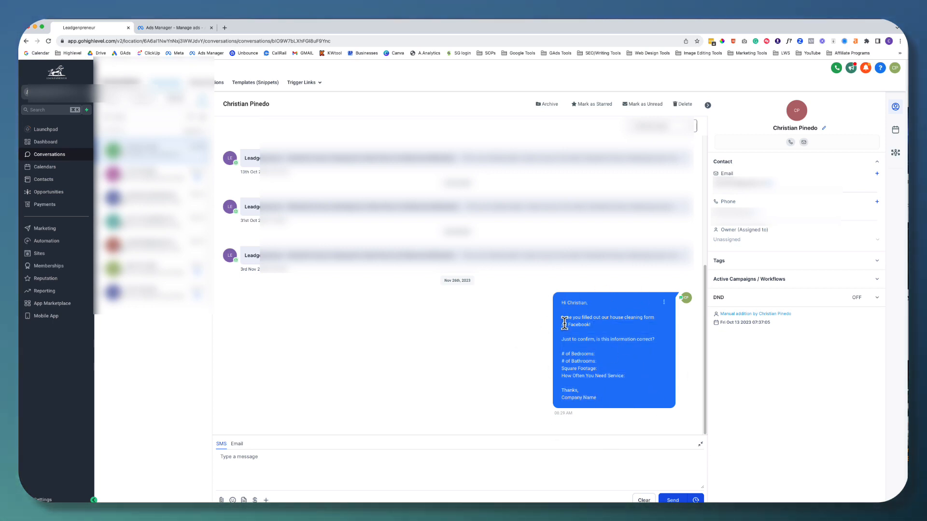
pyautogui.moveTo(563, 318); pyautogui.dragTo(589, 375)
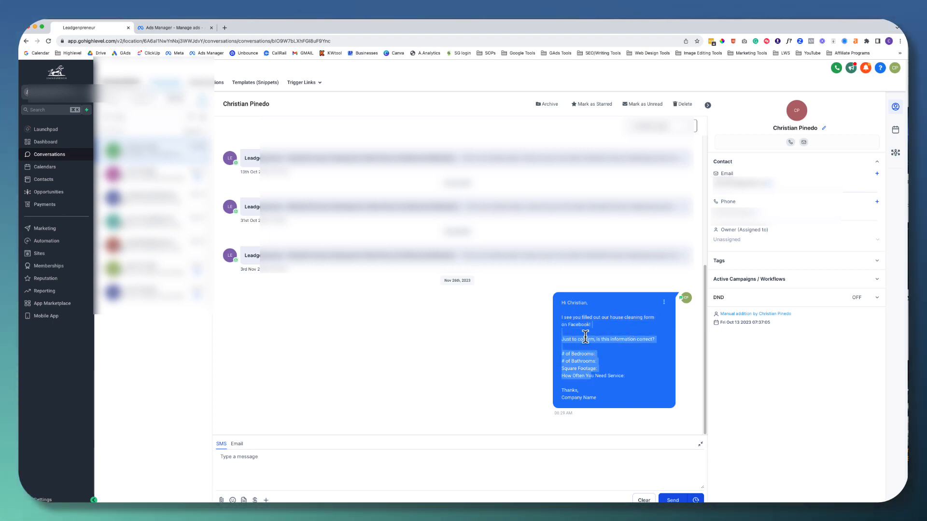
pyautogui.click(567, 338)
pyautogui.moveTo(566, 338); pyautogui.dragTo(573, 314)
pyautogui.click(635, 401)
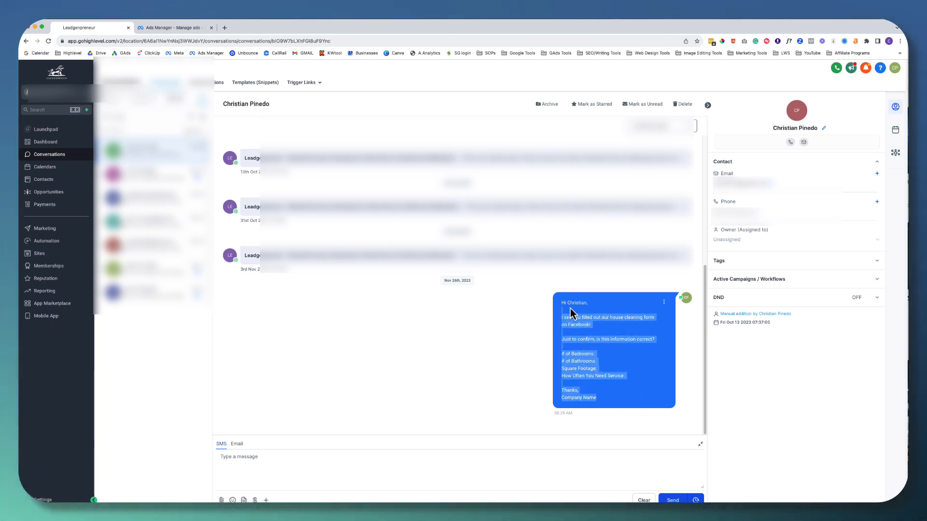
pyautogui.click(590, 339)
pyautogui.moveTo(624, 404); pyautogui.dragTo(559, 312)
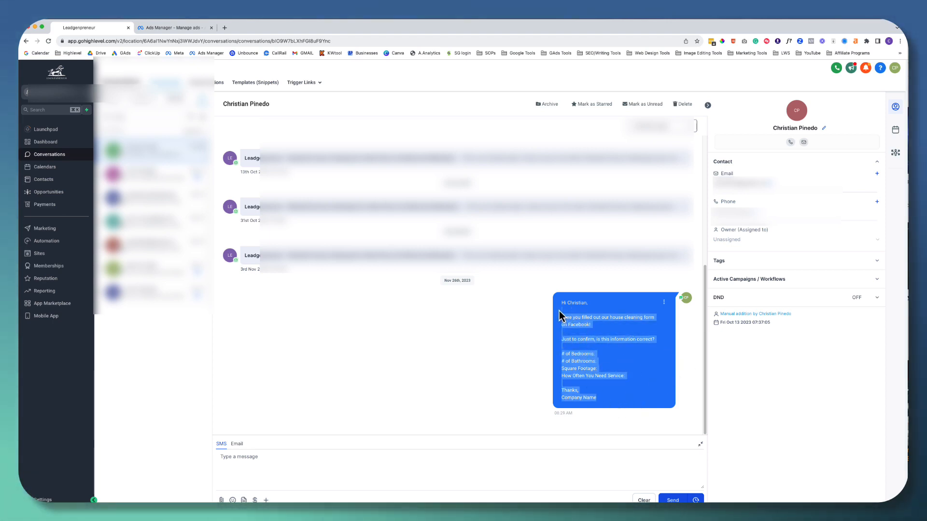
pyautogui.click(561, 309)
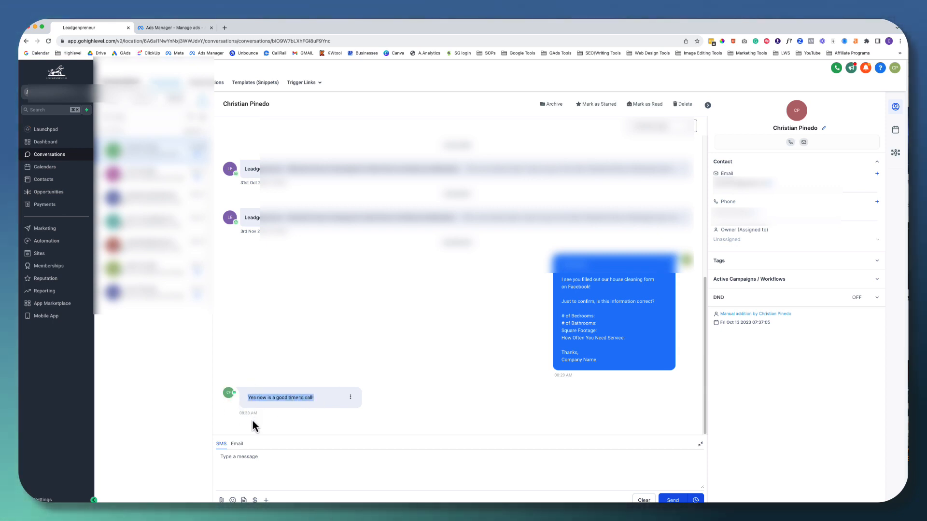
# - Reply to the lead's text message with "Sounds great! I'll call you in a second!"
pyautogui.click(279, 397)
pyautogui.click(271, 461)
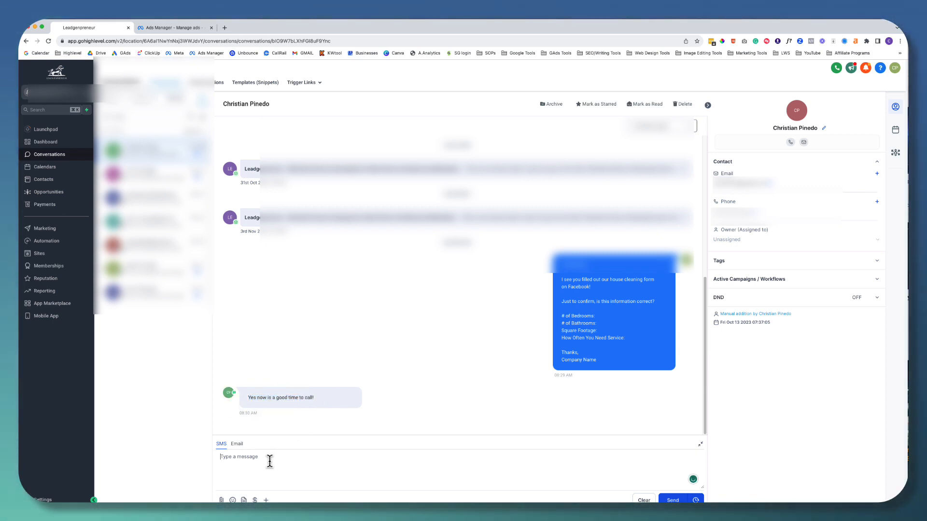
pyautogui.write("Sounds great! I'll call you in a second!")
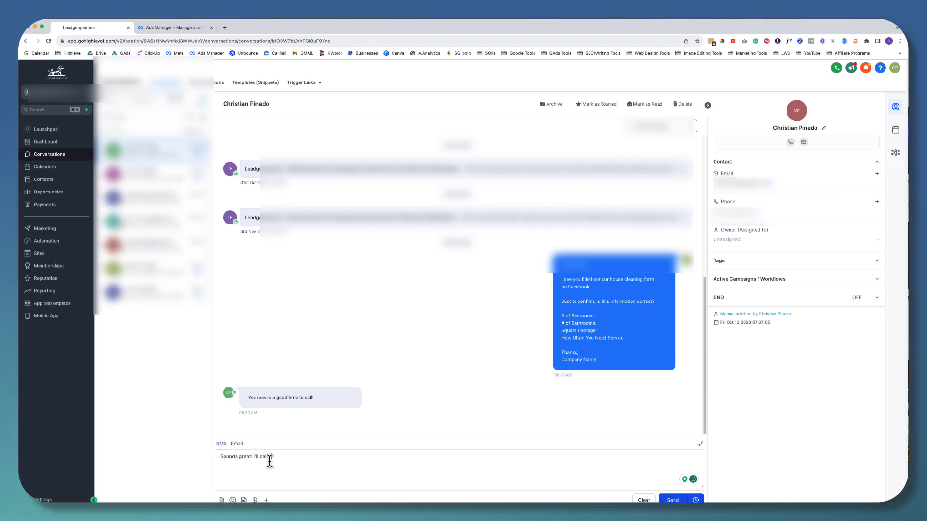
pyautogui.click(661, 497)
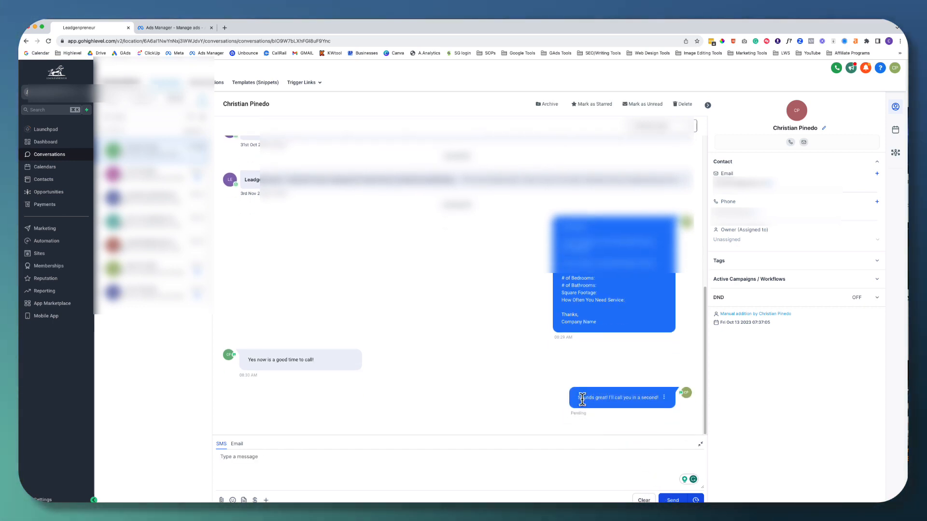
# - Review the automated text, the lead's reply and the answer sent back in the contact's conversation
pyautogui.tripleClick(582, 399)
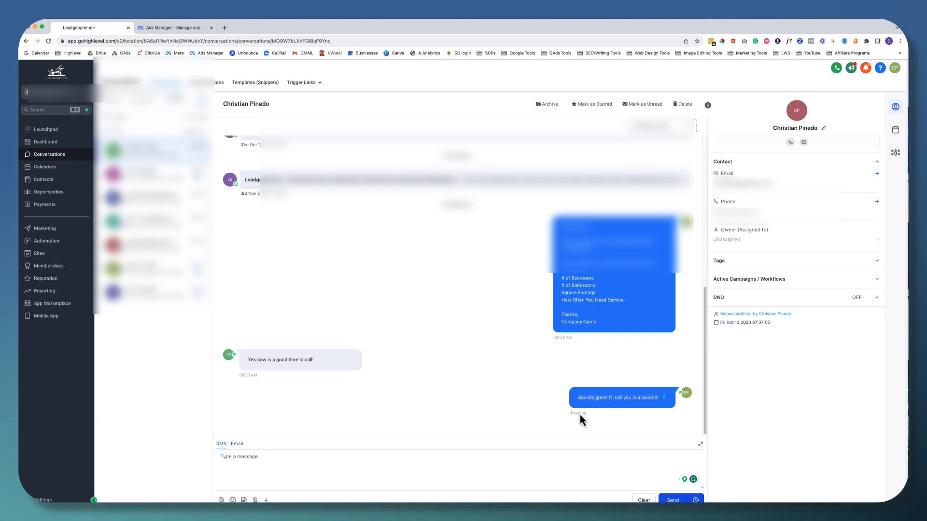
pyautogui.click(580, 413)
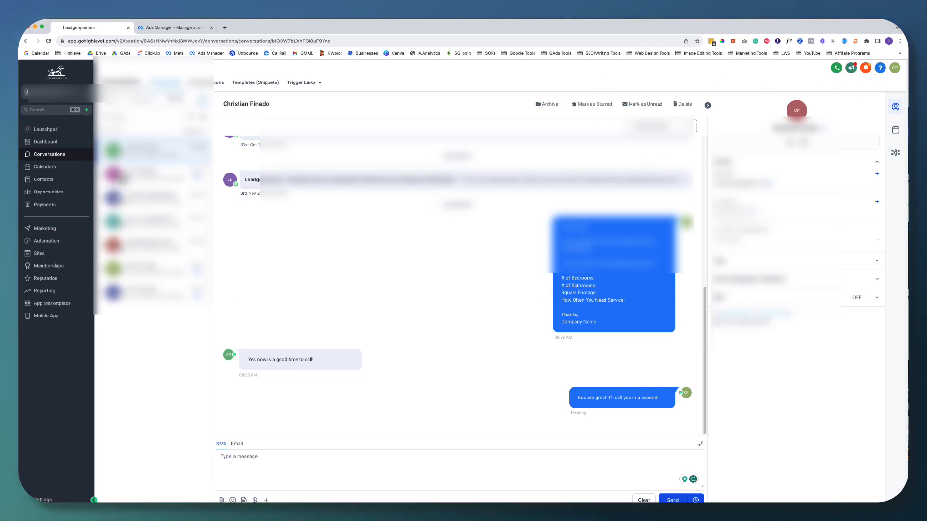
pyautogui.moveTo(610, 323); pyautogui.dragTo(560, 236)
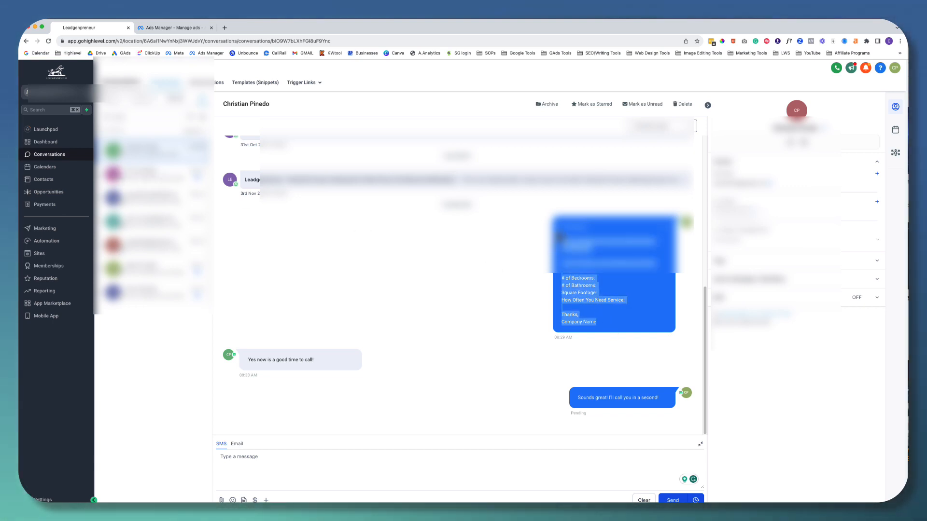
pyautogui.click(560, 236)
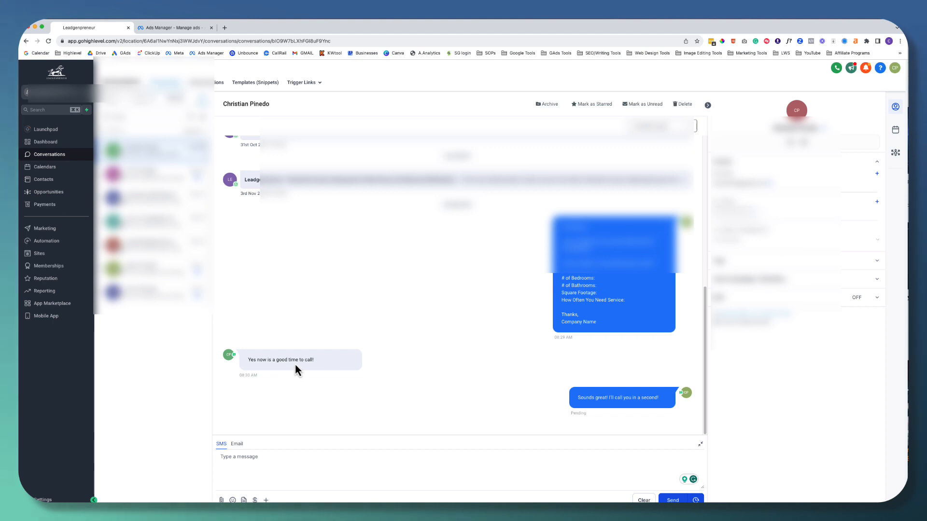
pyautogui.tripleClick(638, 394)
pyautogui.click(635, 396)
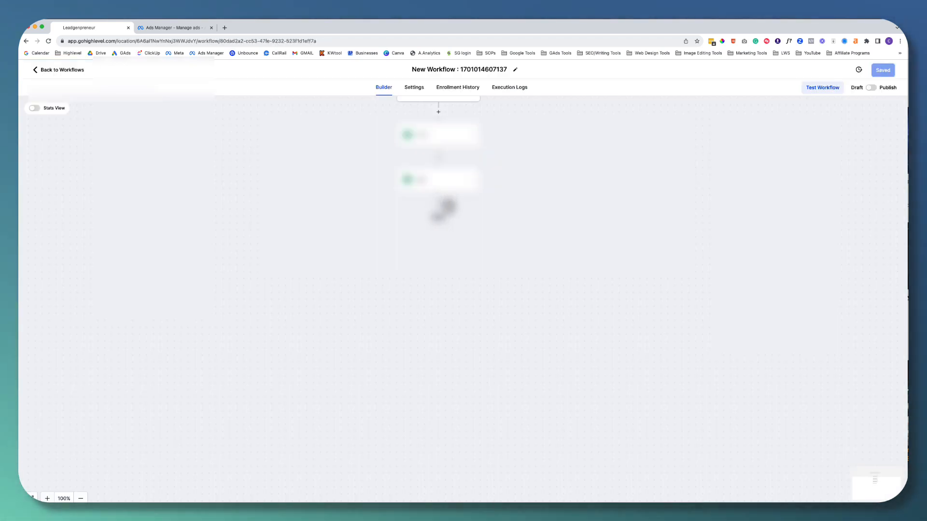
# - Add a Wait action after the SMS action in the Facebook lead workflow
pyautogui.click(438, 201)
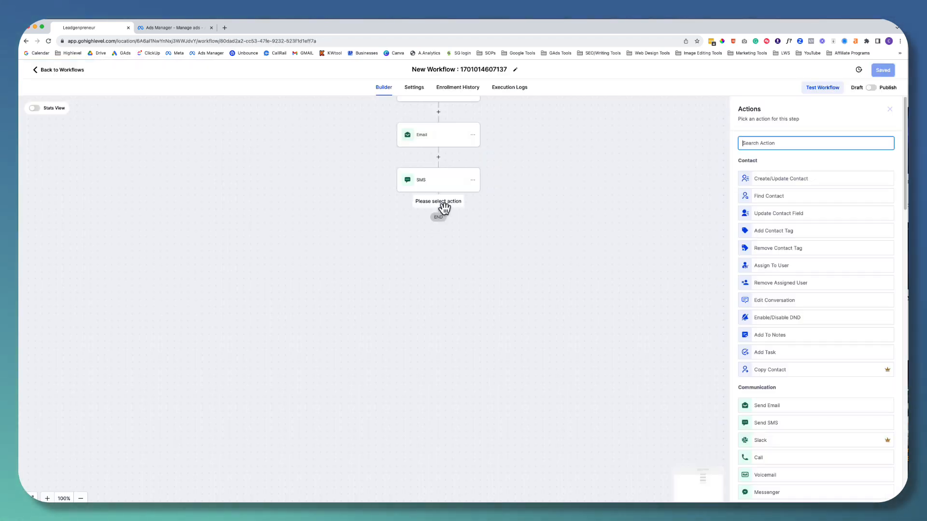
pyautogui.click(795, 144)
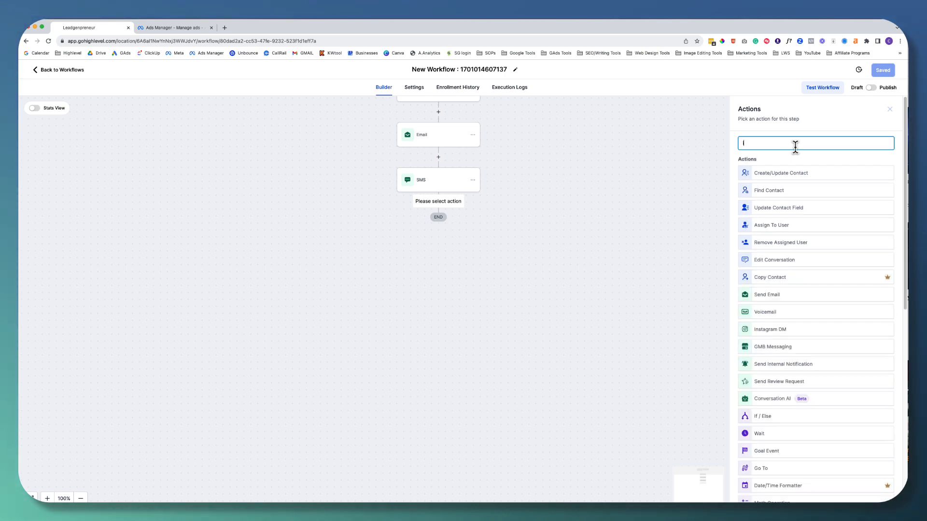
pyautogui.write('wa')
pyautogui.click(772, 174)
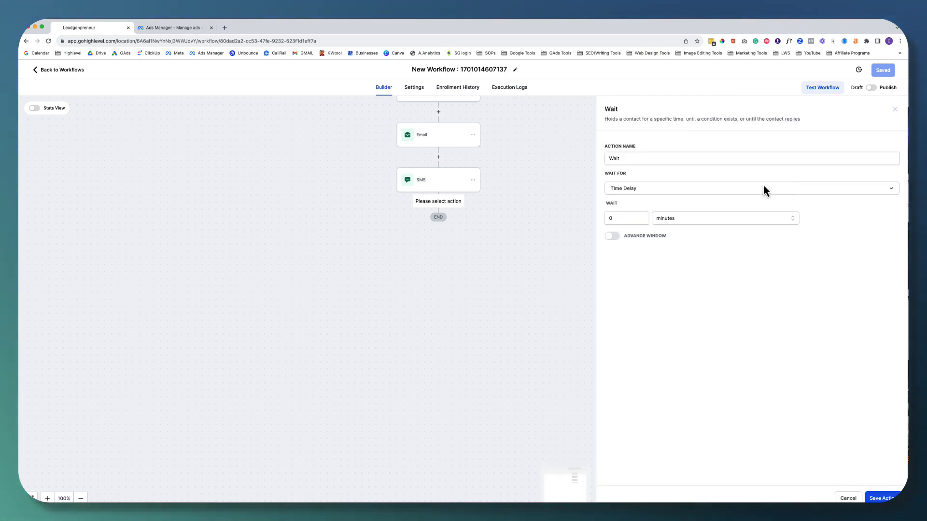
# - Set the Wait action to wait for a Contact Reply to the SMS step
pyautogui.click(637, 189)
pyautogui.scroll(-3, 632, 268)
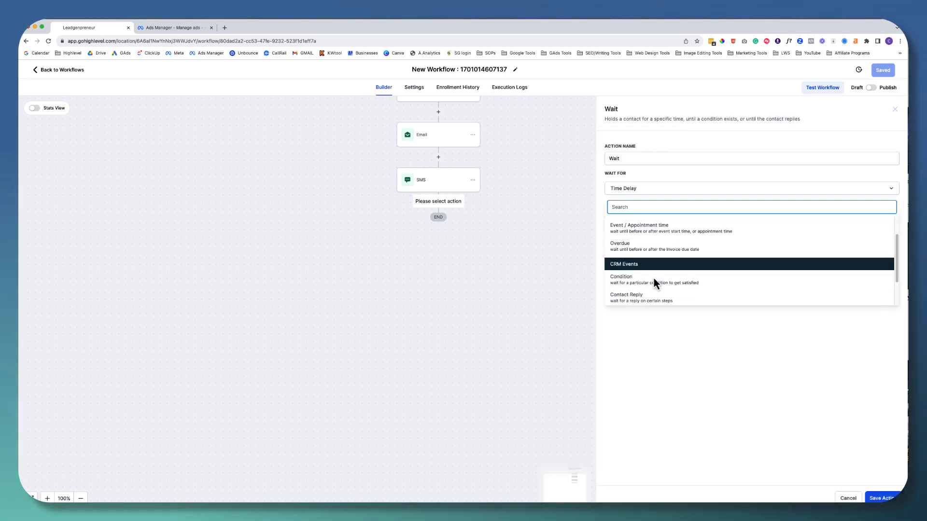
pyautogui.click(620, 269)
pyautogui.click(642, 217)
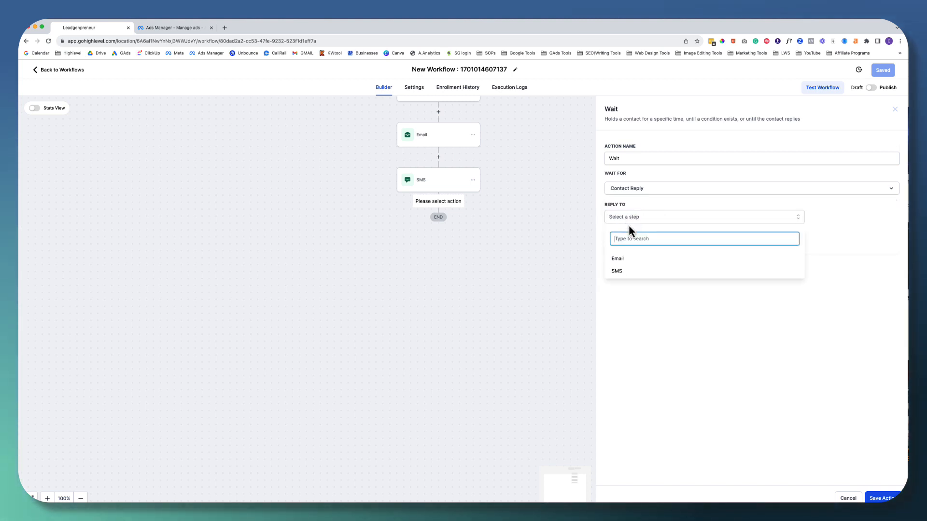
pyautogui.click(623, 271)
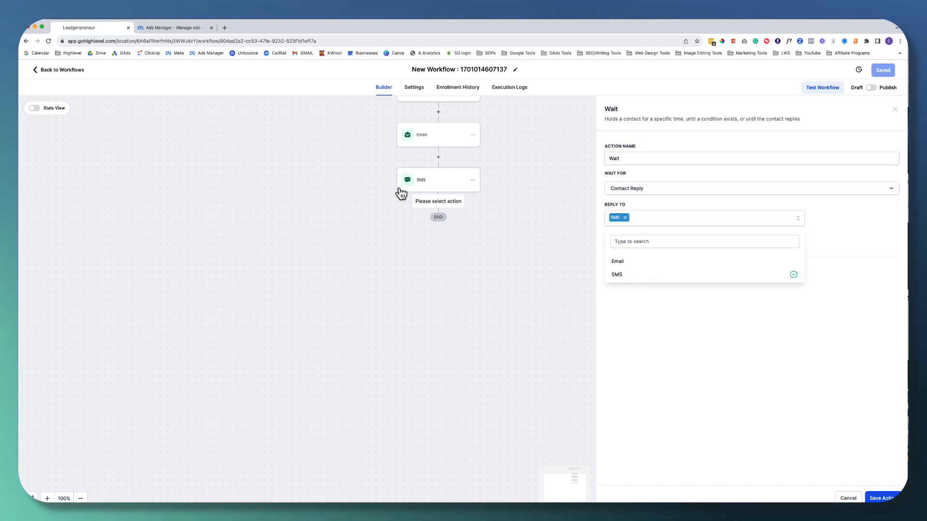
# - Enable the Wait action's timeout, set it to 2 minutes, and save the action
pyautogui.click(615, 295)
pyautogui.click(670, 270)
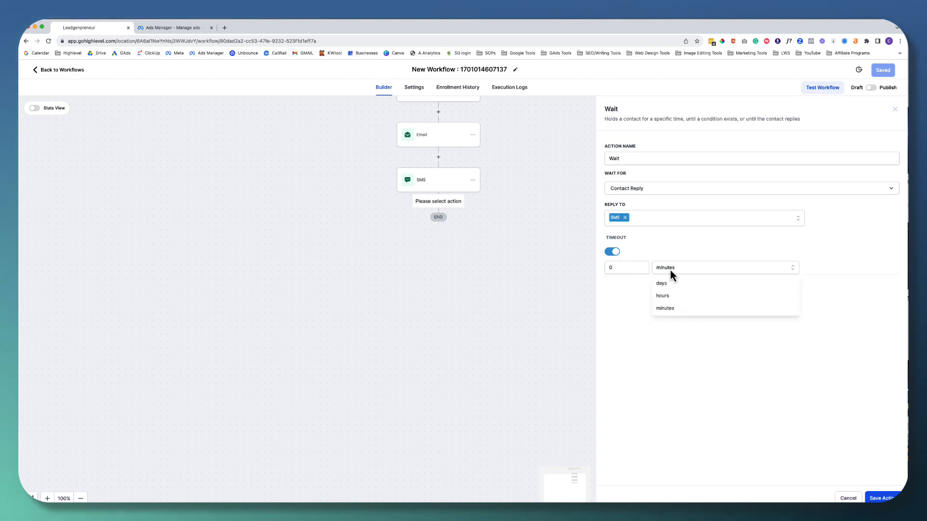
pyautogui.click(633, 266)
pyautogui.press('BackSpace')
pyautogui.write('2')
pyautogui.click(894, 498)
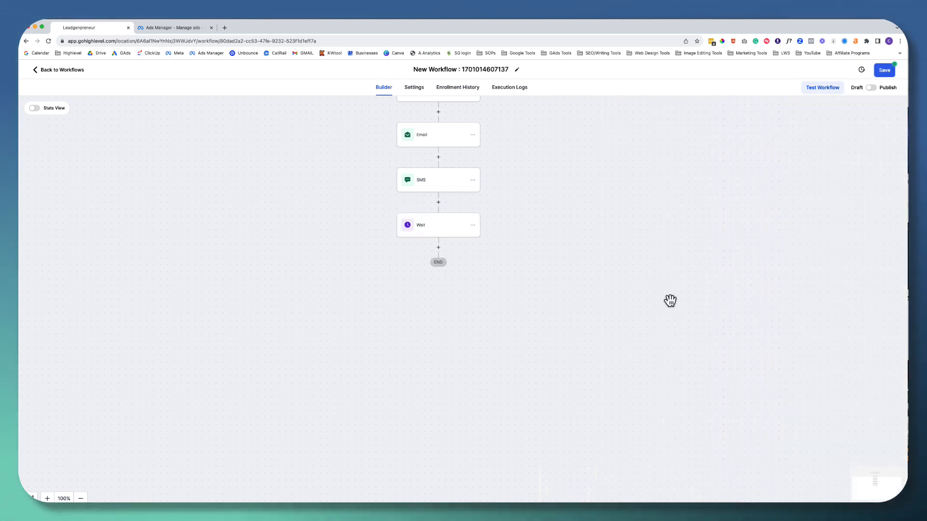
# - Add an If / Else action directly after the Wait action
pyautogui.click(436, 250)
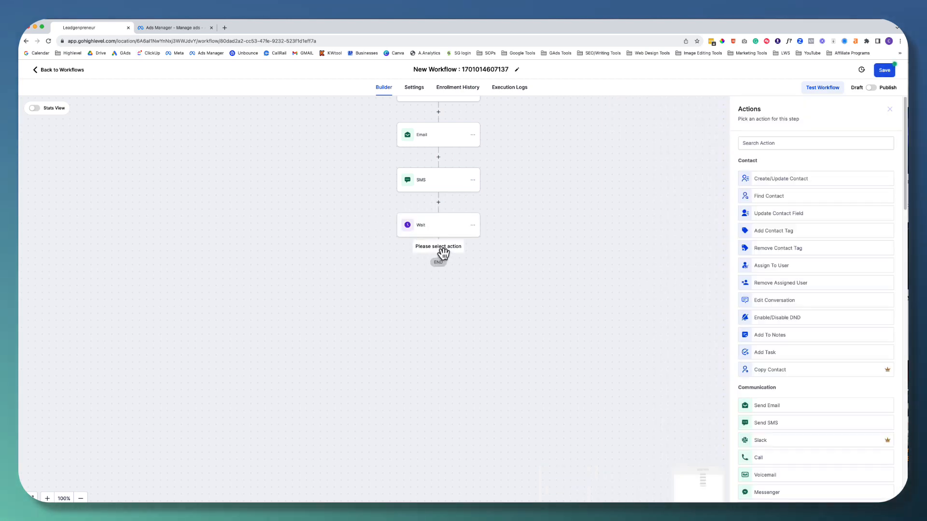
pyautogui.click(748, 143)
pyautogui.write('if')
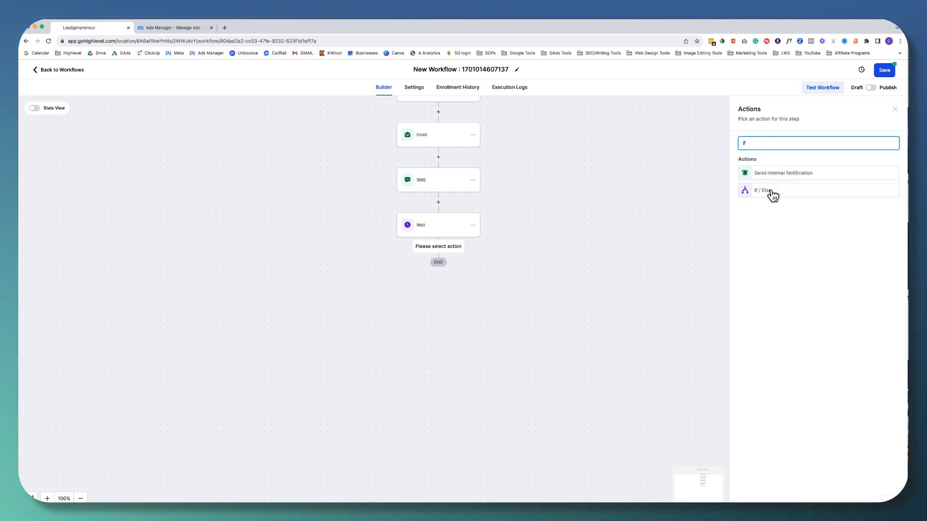
pyautogui.click(769, 193)
# - Set the first branch's condition to Contact replied with the value True
pyautogui.click(647, 258)
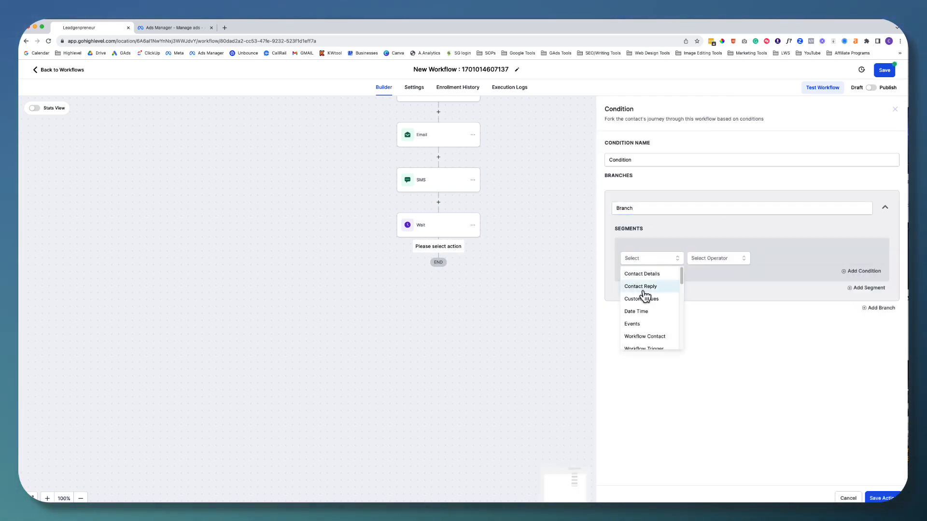
pyautogui.click(722, 260)
pyautogui.click(646, 259)
pyautogui.click(638, 291)
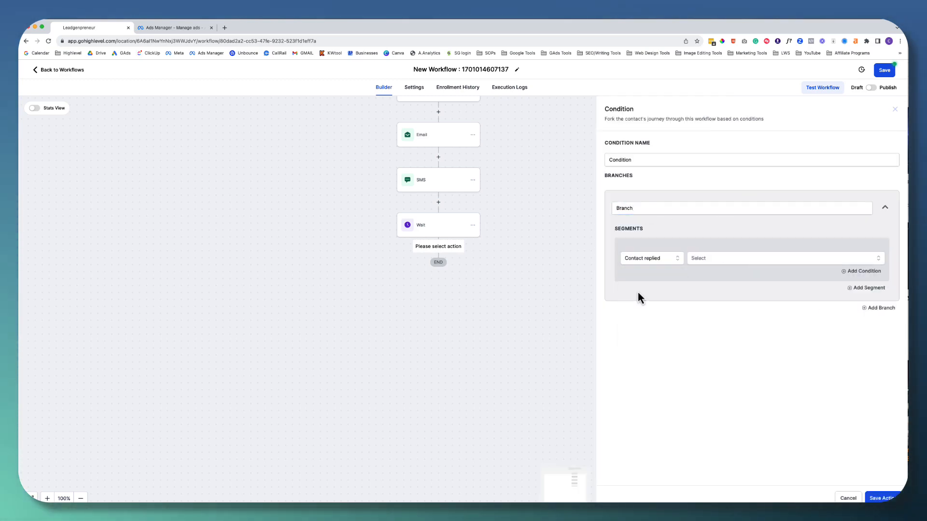
pyautogui.click(707, 303)
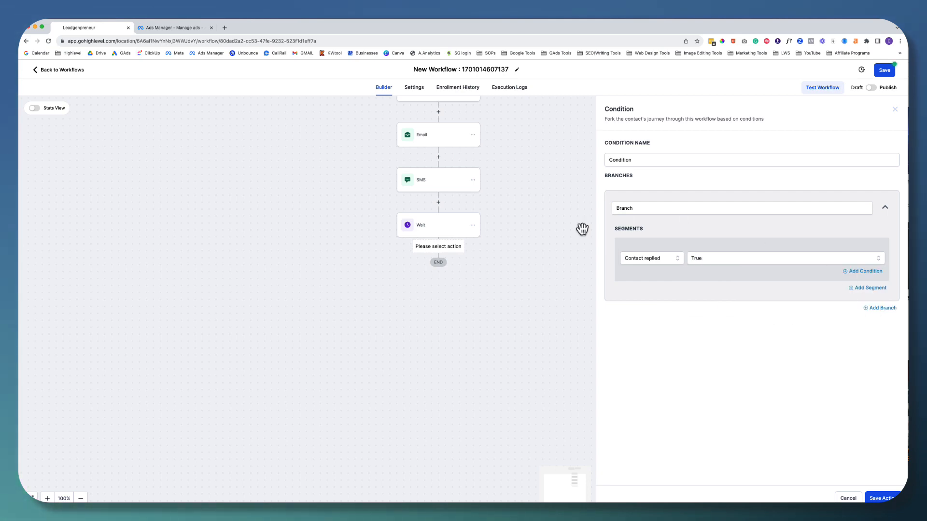
# - Add a second branch with the condition Contact replied set to False, and save the If / Else action
pyautogui.click(874, 312)
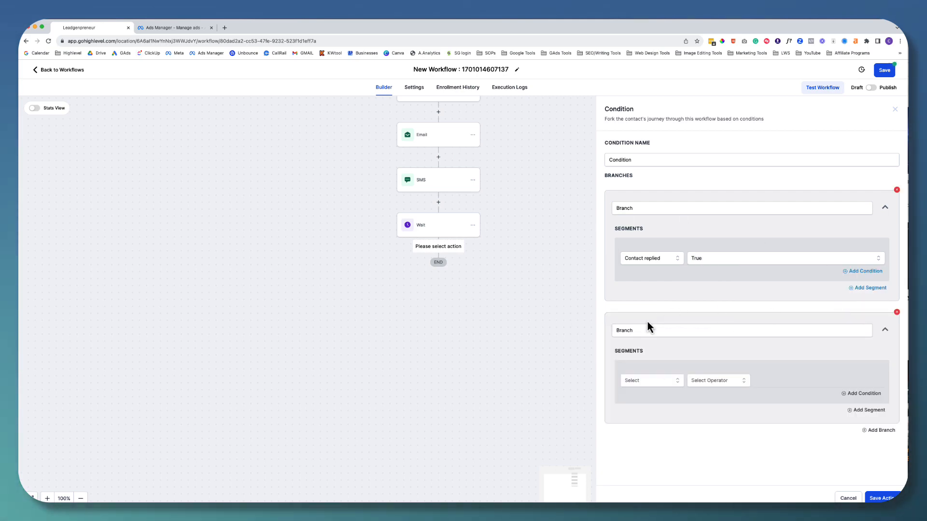
pyautogui.click(653, 379)
pyautogui.click(649, 409)
pyautogui.click(649, 416)
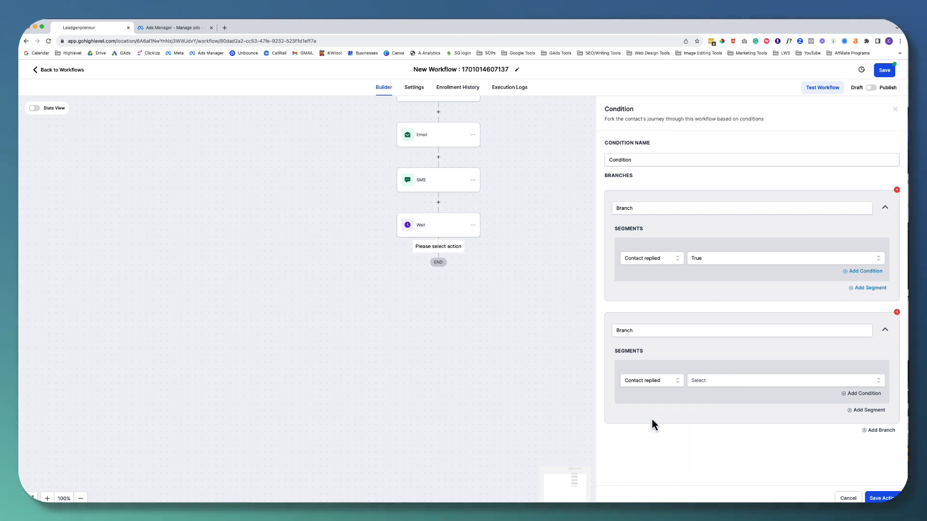
pyautogui.click(726, 381)
pyautogui.click(712, 412)
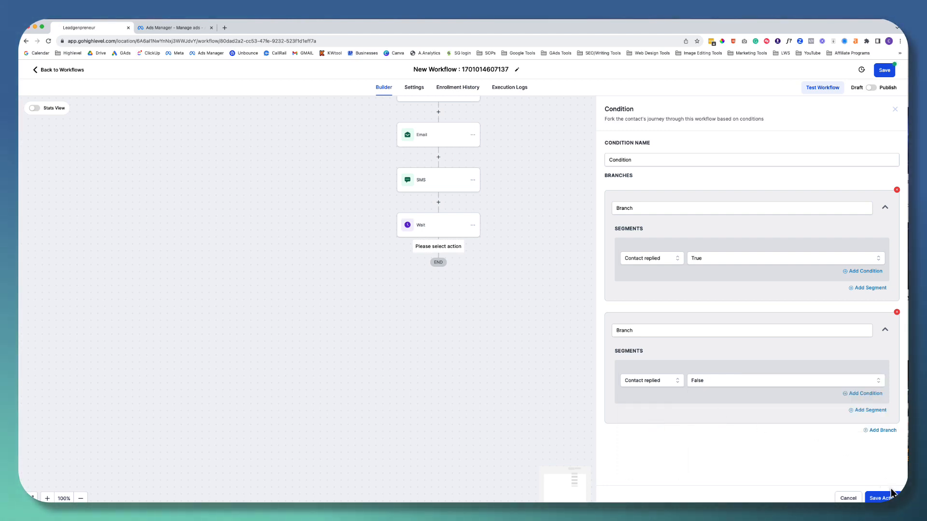
pyautogui.click(879, 498)
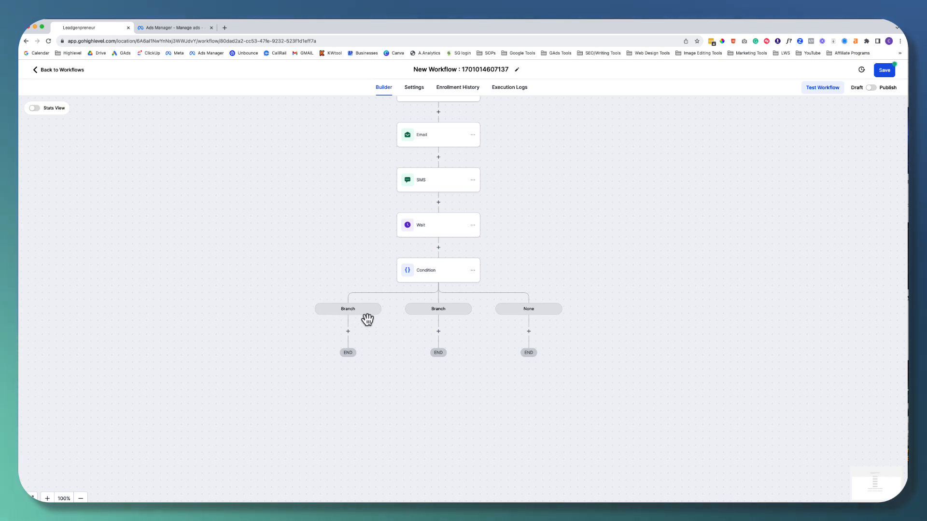
# - Reopen the Condition action and rename its first branch "Replied"
pyautogui.click(441, 277)
pyautogui.doubleClick(653, 207)
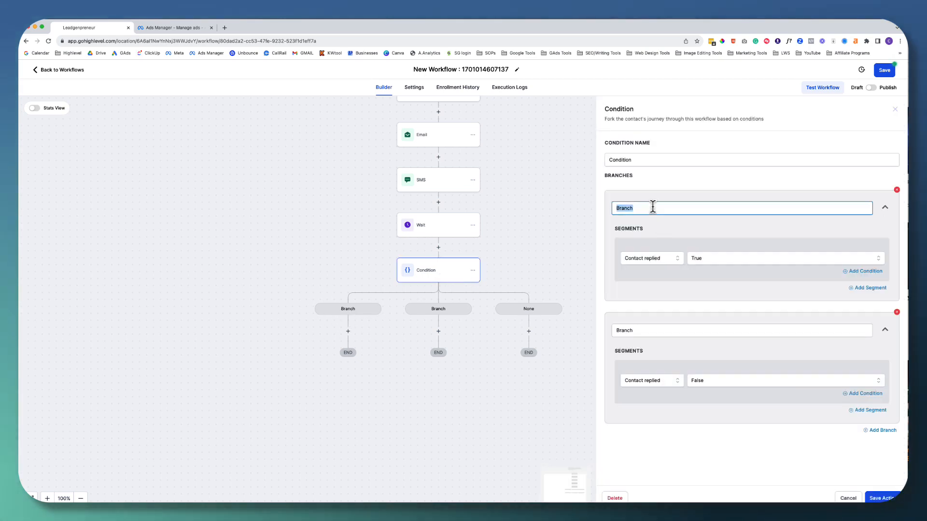
pyautogui.write('YesR')
pyautogui.press('BackSpace')
pyautogui.press('BackSpace')
pyautogui.press('BackSpace')
pyautogui.press('BackSpace')
pyautogui.write('Replied')
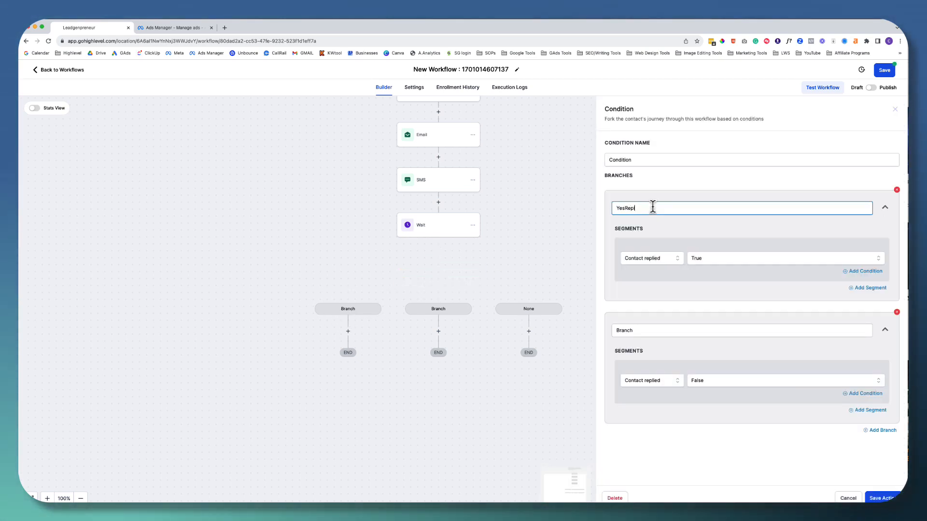
# - Rename the Condition action's second branch "Did Not Reply" and save the action
pyautogui.doubleClick(637, 326)
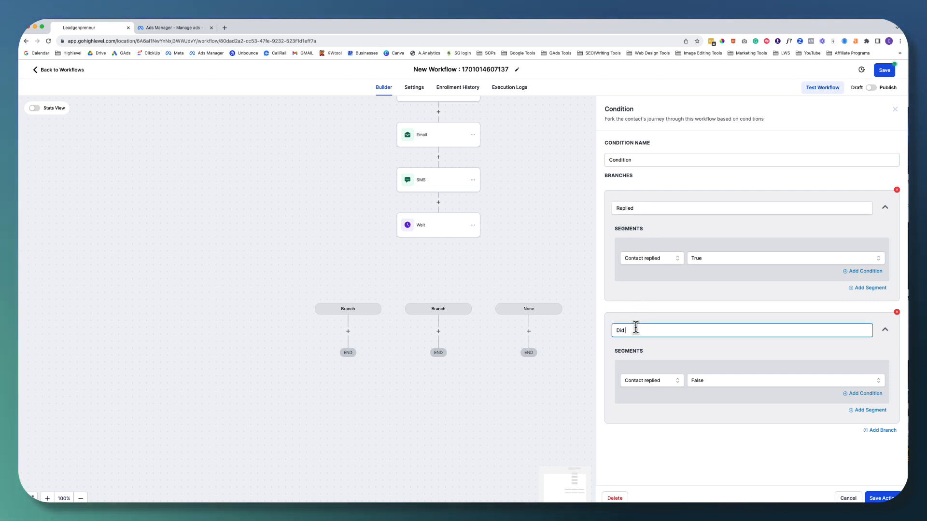
pyautogui.write('Did Not Reply')
pyautogui.click(879, 498)
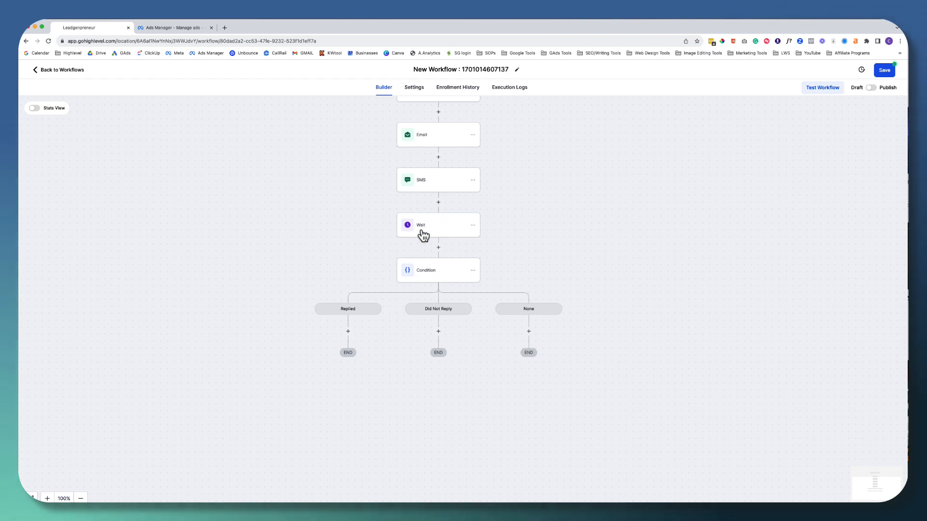
# - Review the Wait action's settings and the complete workflow from the Facebook lead form trigger to the reply branches
pyautogui.click(445, 228)
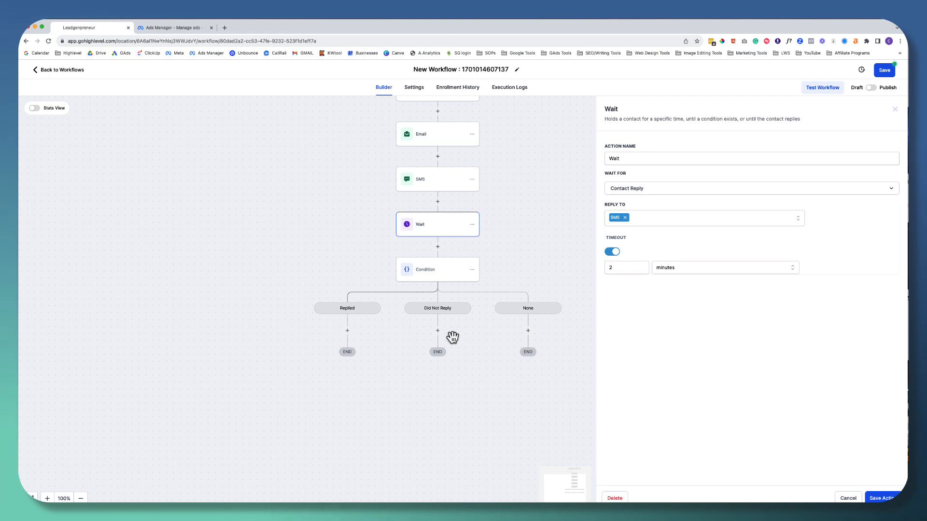
pyautogui.moveTo(316, 223); pyautogui.dragTo(317, 291)
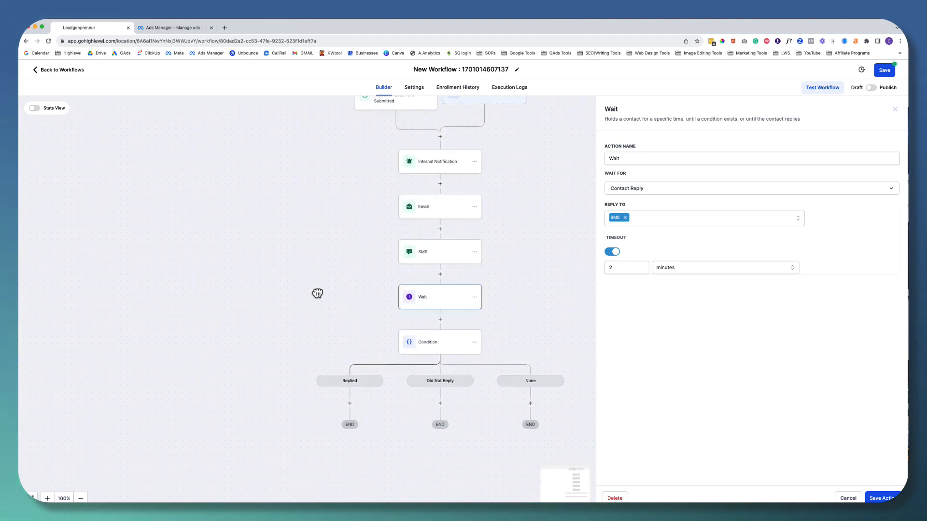
pyautogui.moveTo(342, 115); pyautogui.dragTo(338, 199)
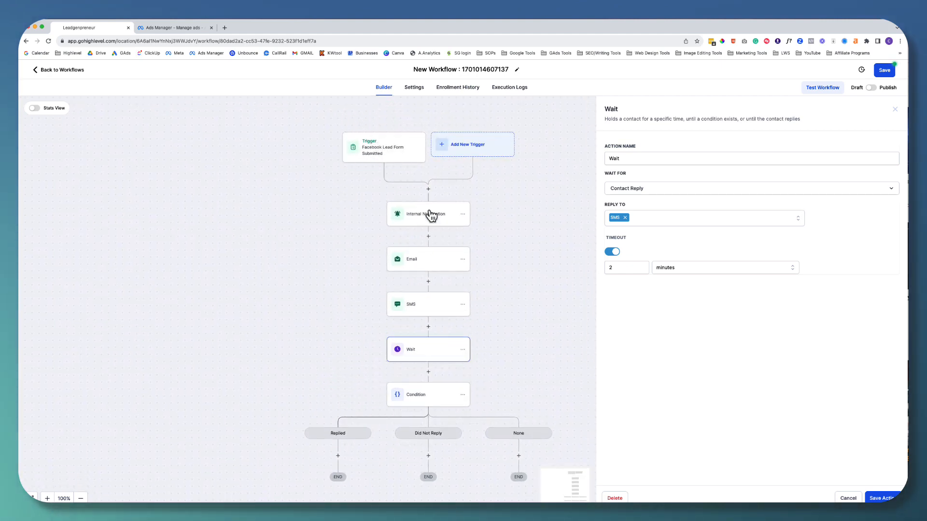
pyautogui.moveTo(294, 327)
pyautogui.mouseDown()
pyautogui.moveTo(294, 309)
pyautogui.moveTo(296, 333)
pyautogui.mouseUp()
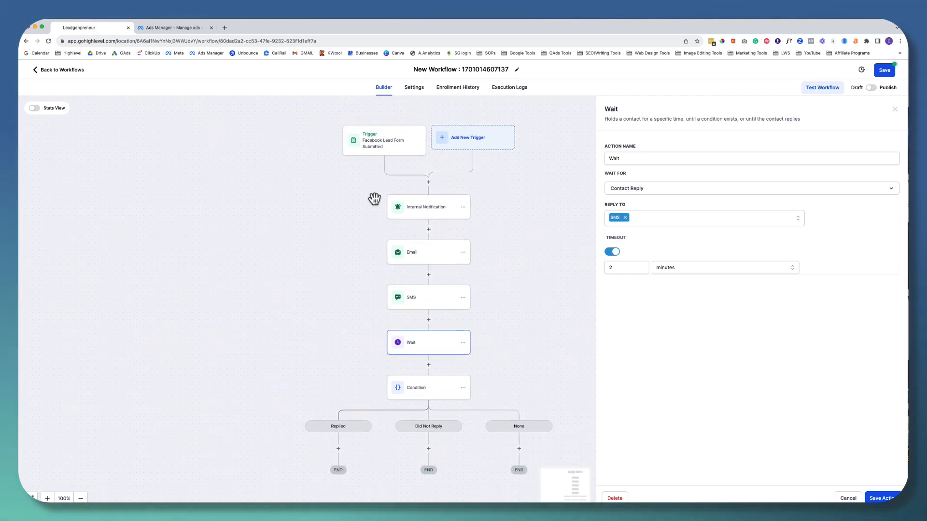